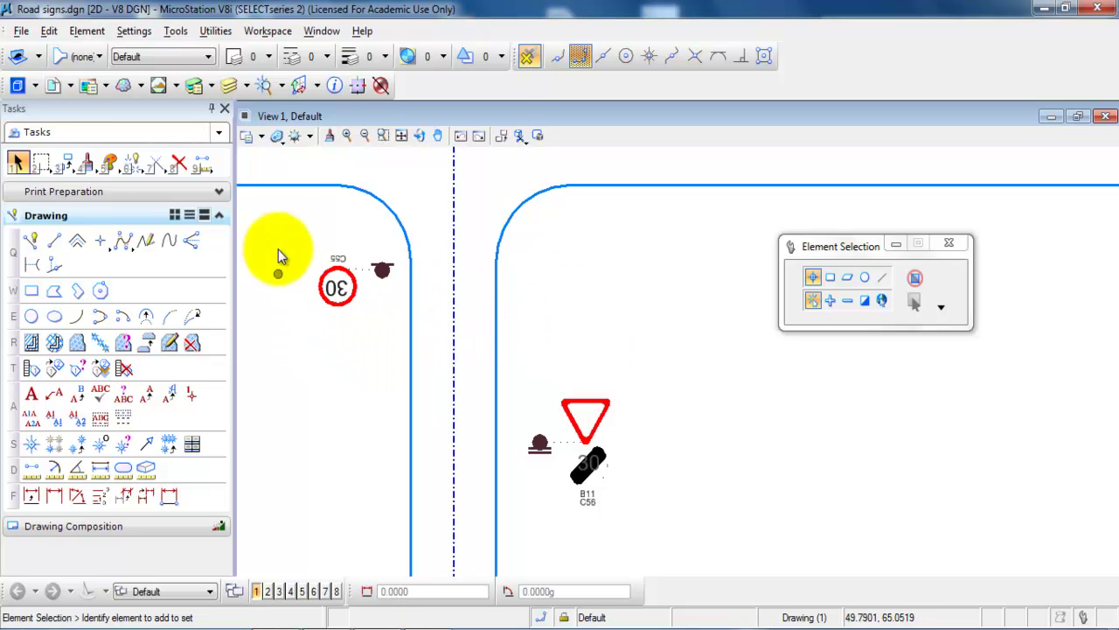
- Open the Cell Library and attach the cell file sttavleY.cel from the CAD\STD\Cell folder
left_click(262, 88)
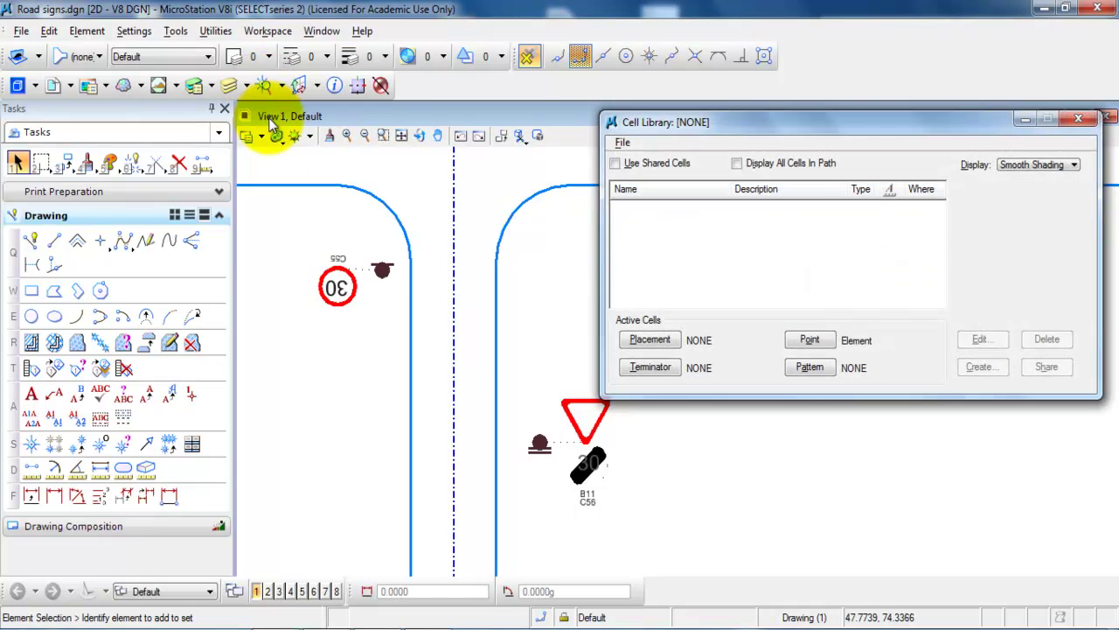
left_click(620, 143)
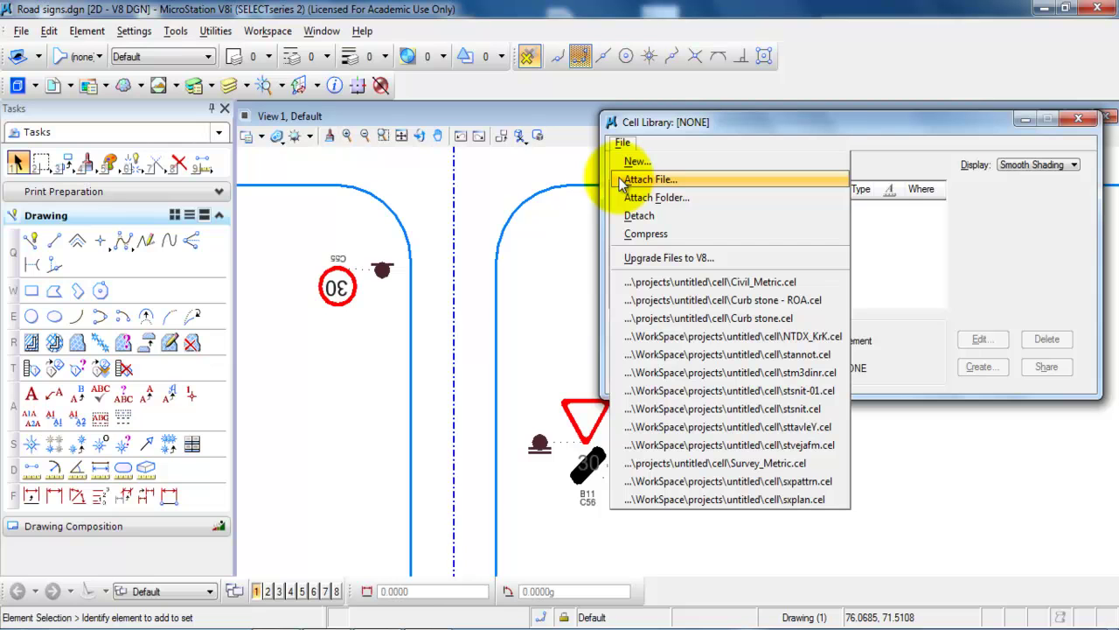
left_click(647, 179)
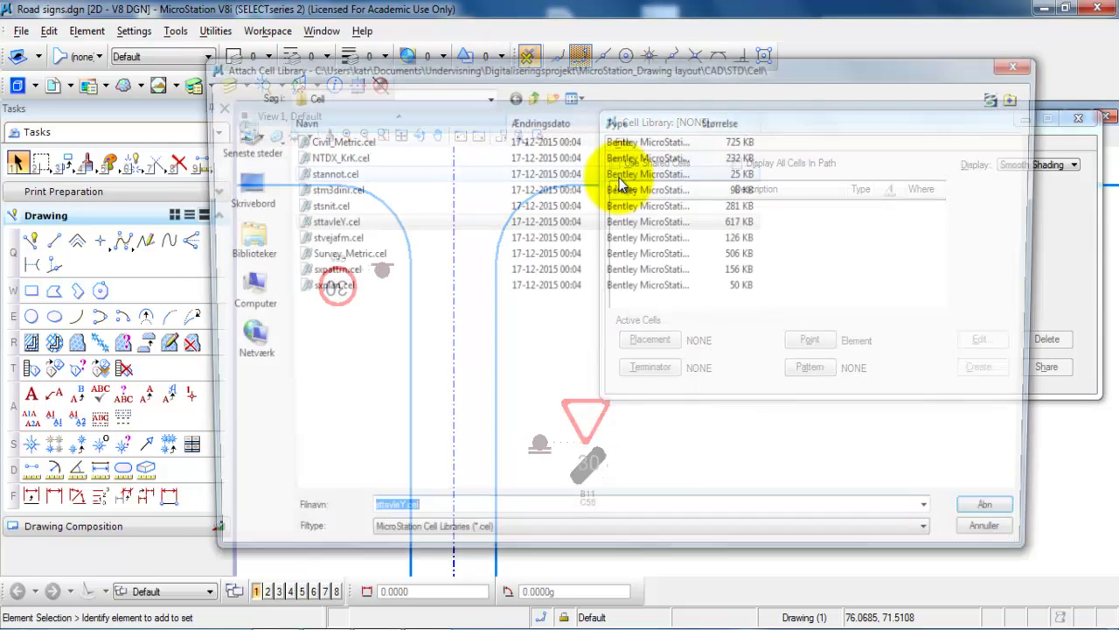
left_click(532, 96)
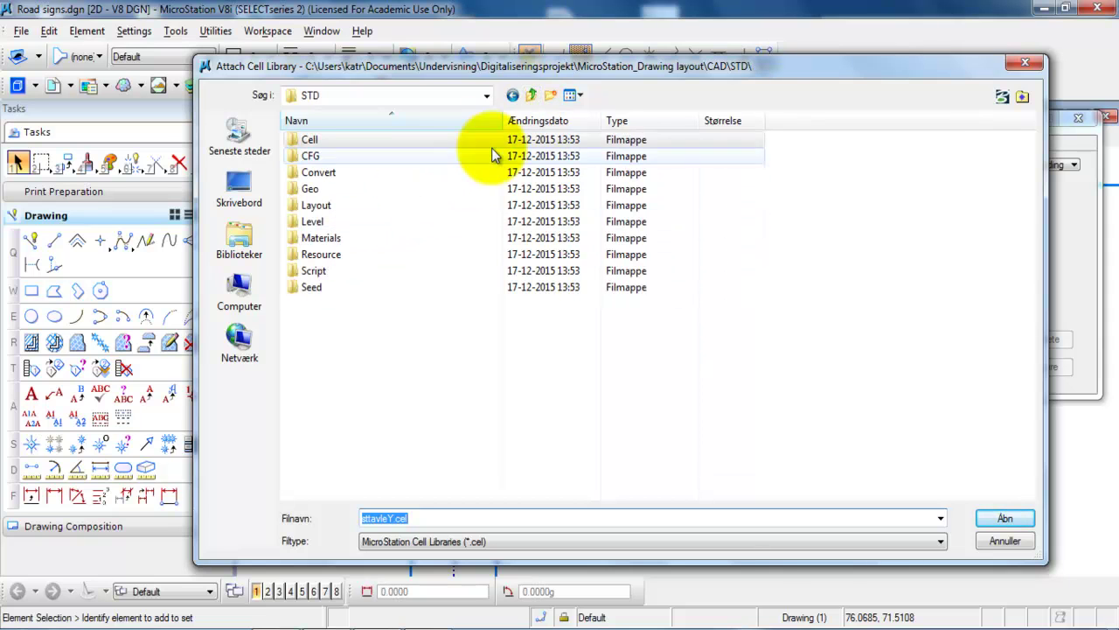
left_click(531, 97)
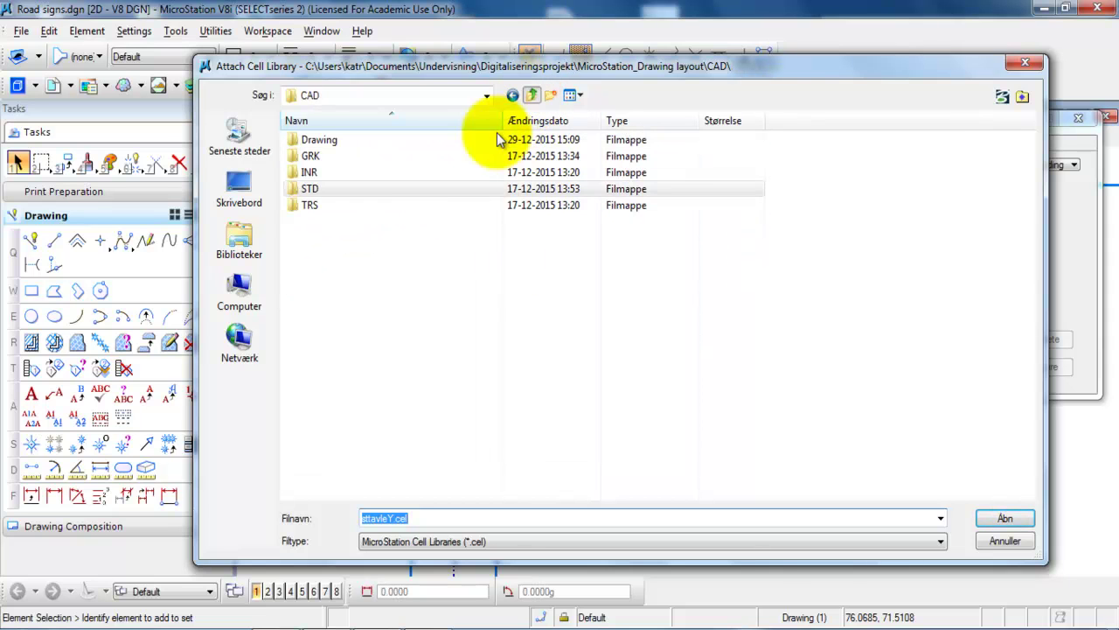
double_click(335, 187)
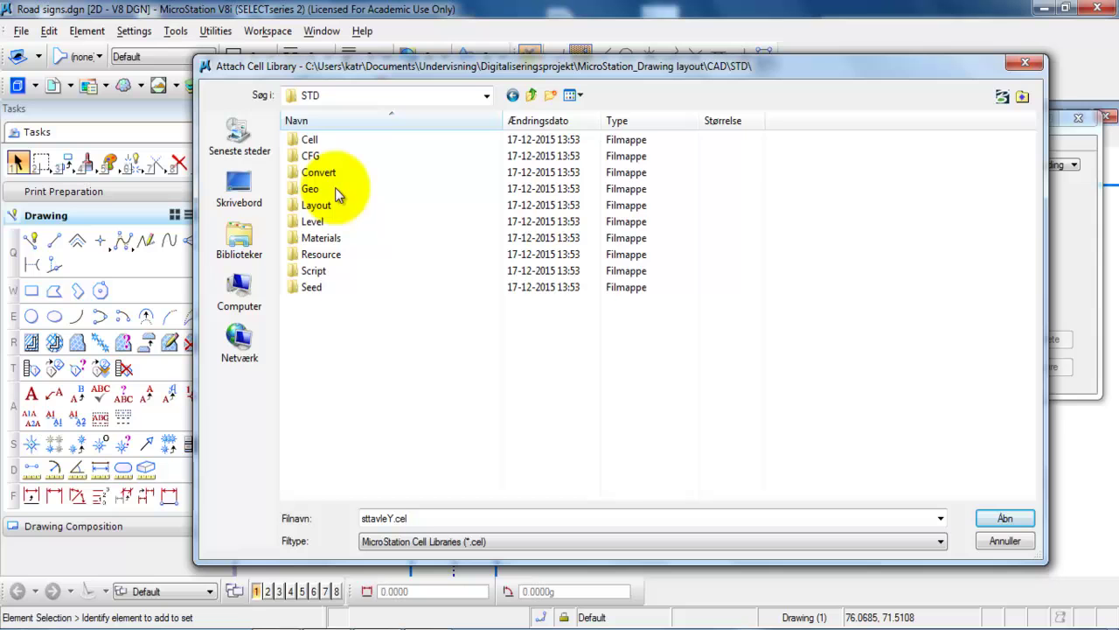
double_click(310, 143)
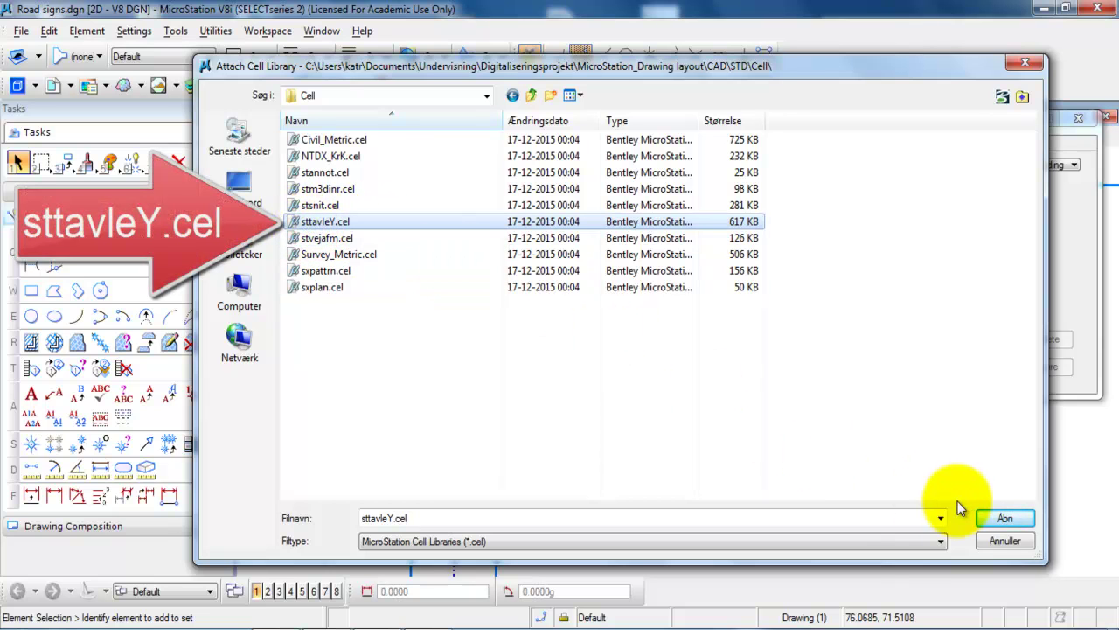
left_click(989, 520)
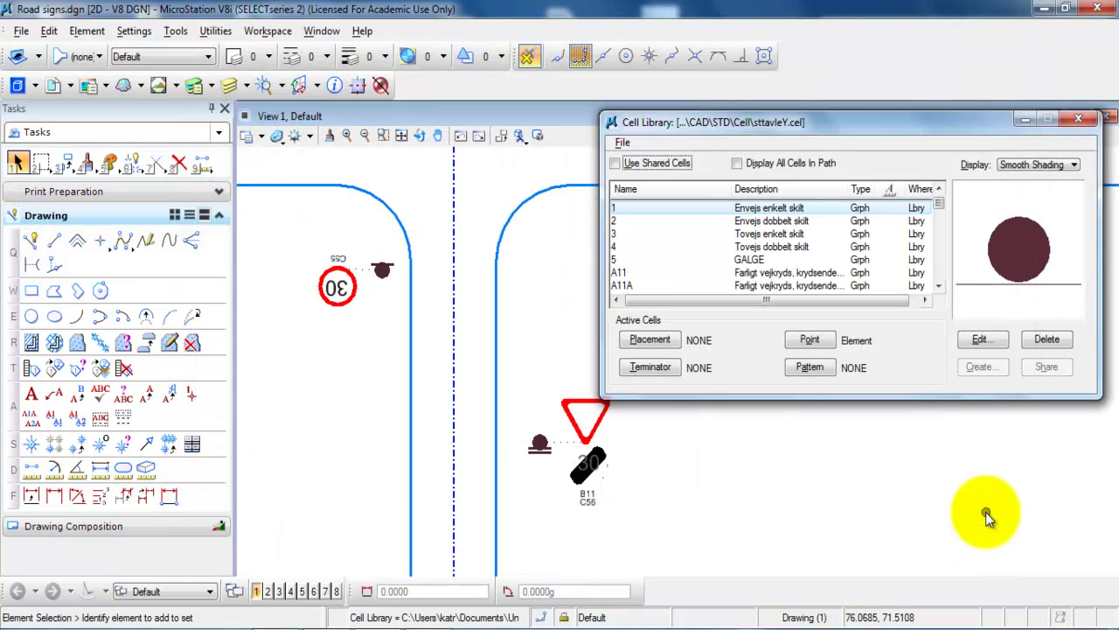
- Examine the previews of the post and warning sign cells from cell 2 through A26
left_click(748, 223)
key("Down")
key("Down")
key("Down")
key("Down")
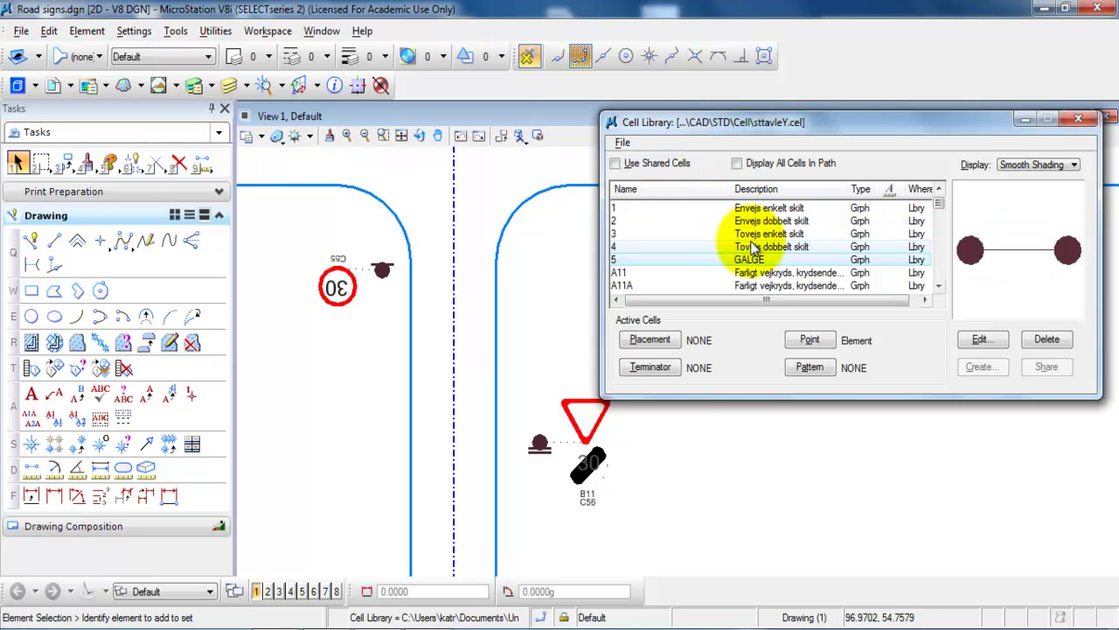
key("Down")
key("Down")
key("Down")
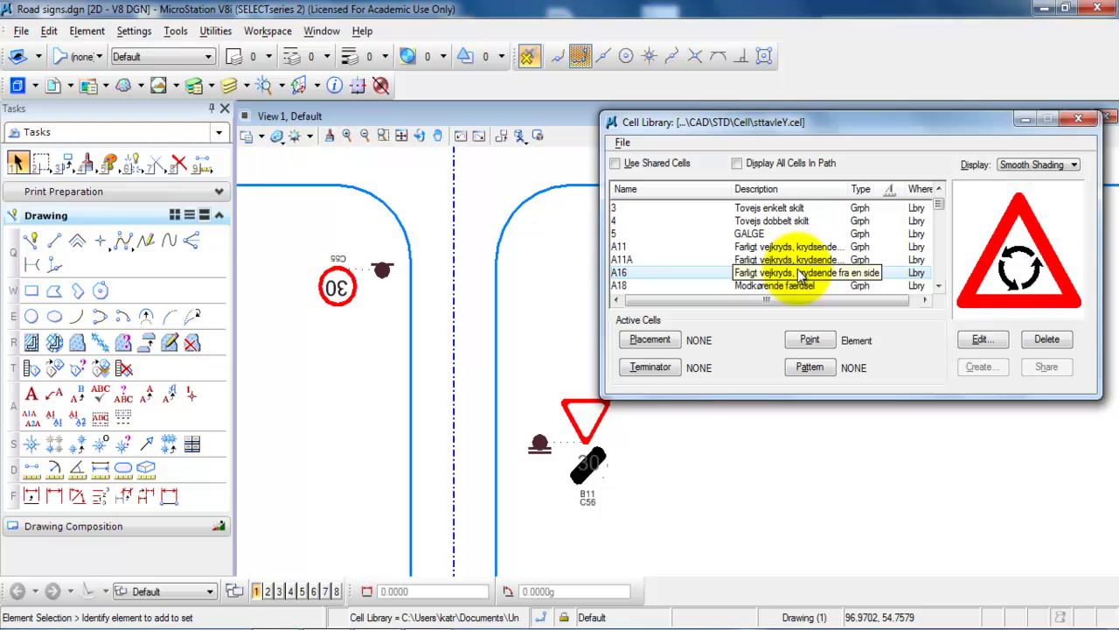
key("Down")
key("Down")
key("Down")
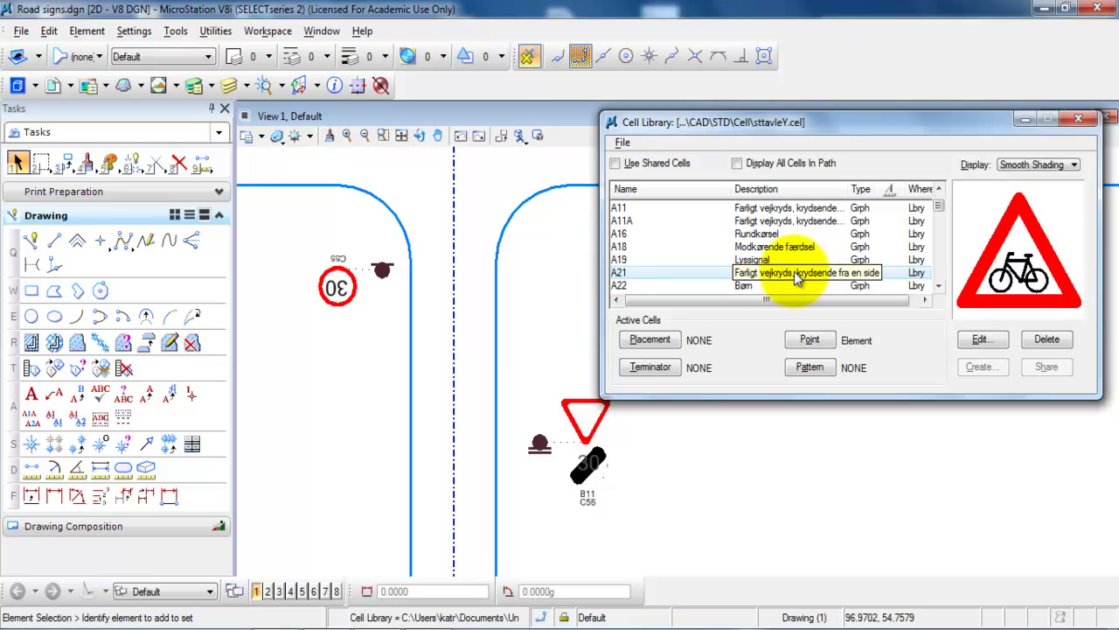
key("Down")
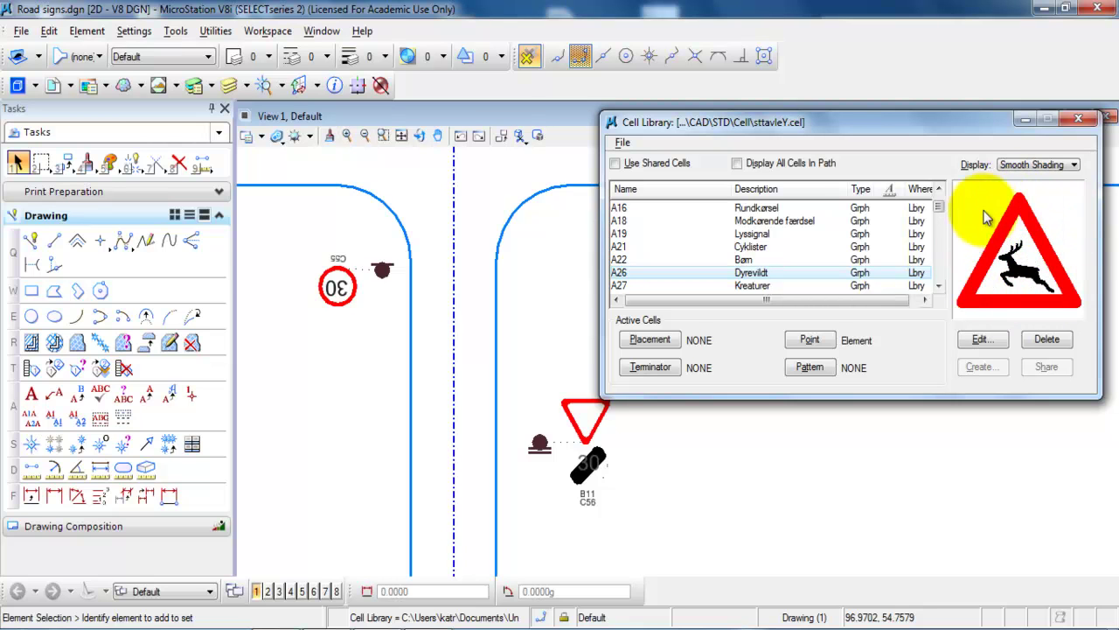
- Keep the cell preview display on Smooth Shading and examine the warning sign cells from A22 through A42.2
left_click(1036, 165)
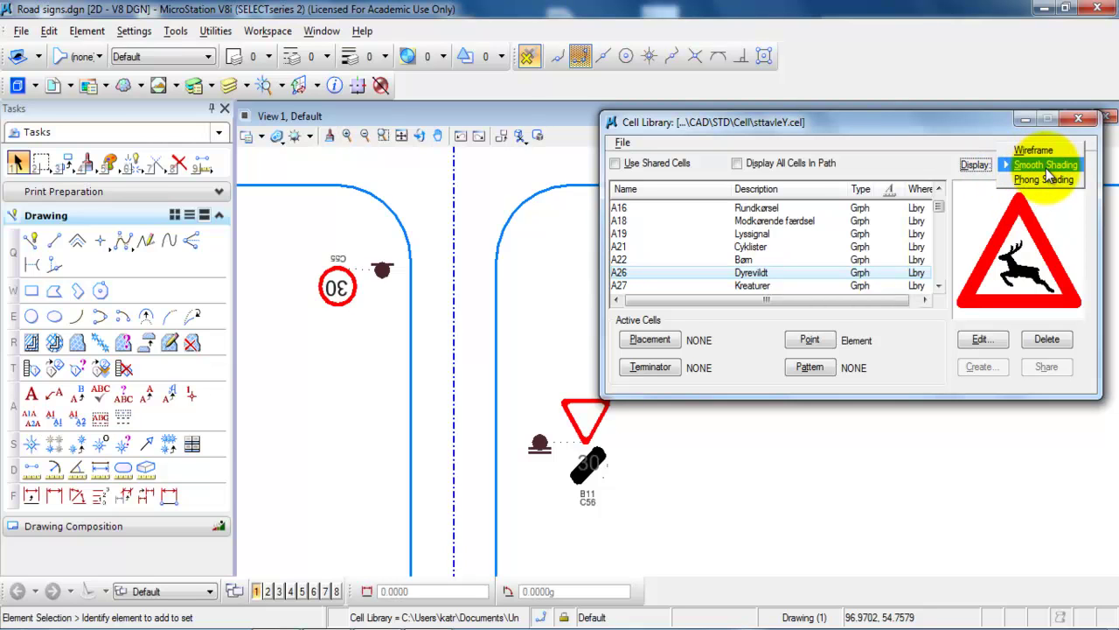
left_click(1055, 166)
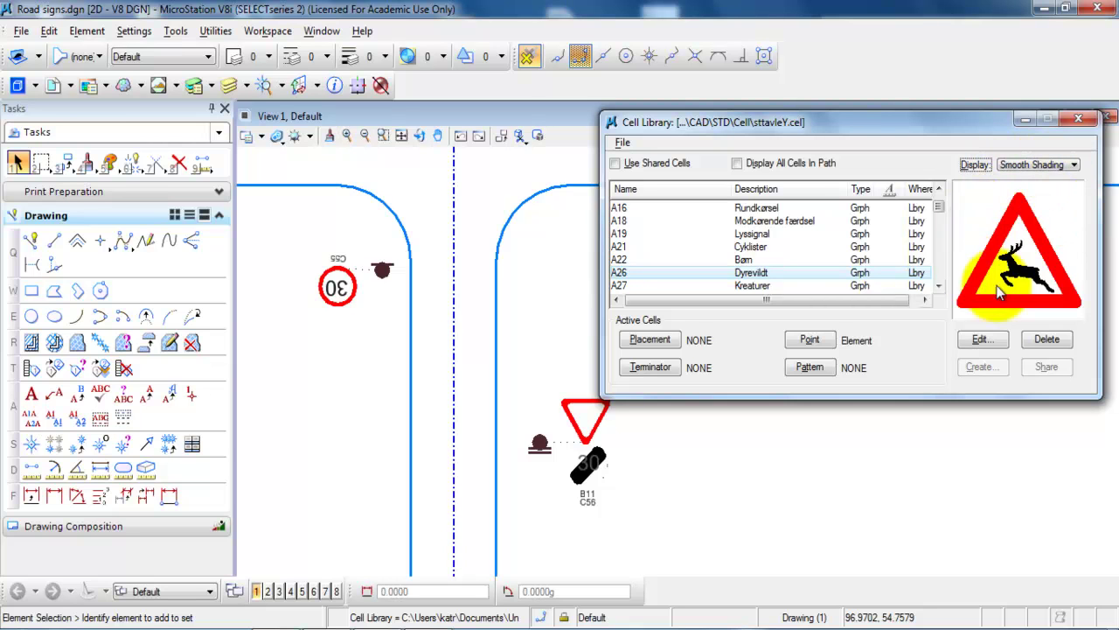
left_click(861, 260)
key("Down")
key("Down")
key("Down")
key("Down")
key("Down")
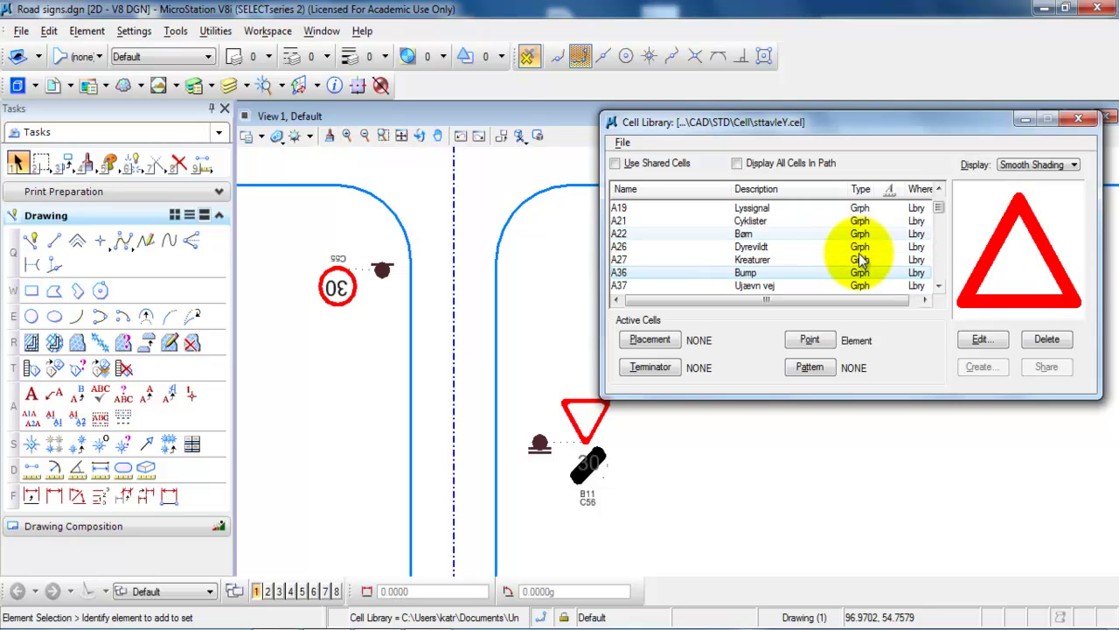
key("Down")
key("Down")
key("Down")
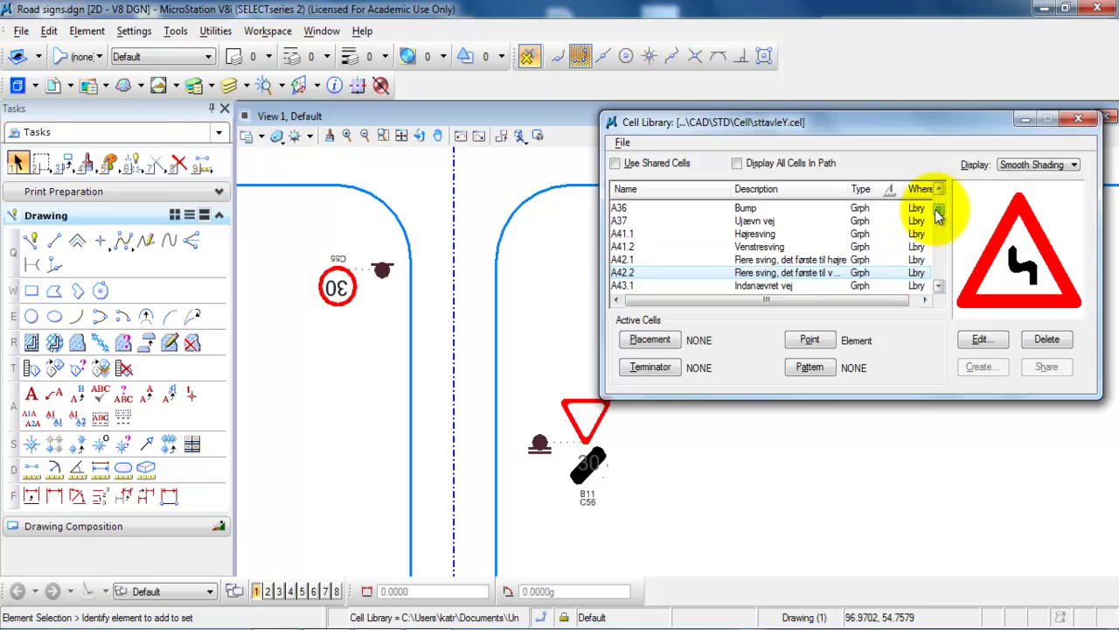
- Place cell 1 (Envejs enkelt skilt) at an active angle of 200g below the existing post beside the left road edge
left_click_drag(938, 214, 938, 203)
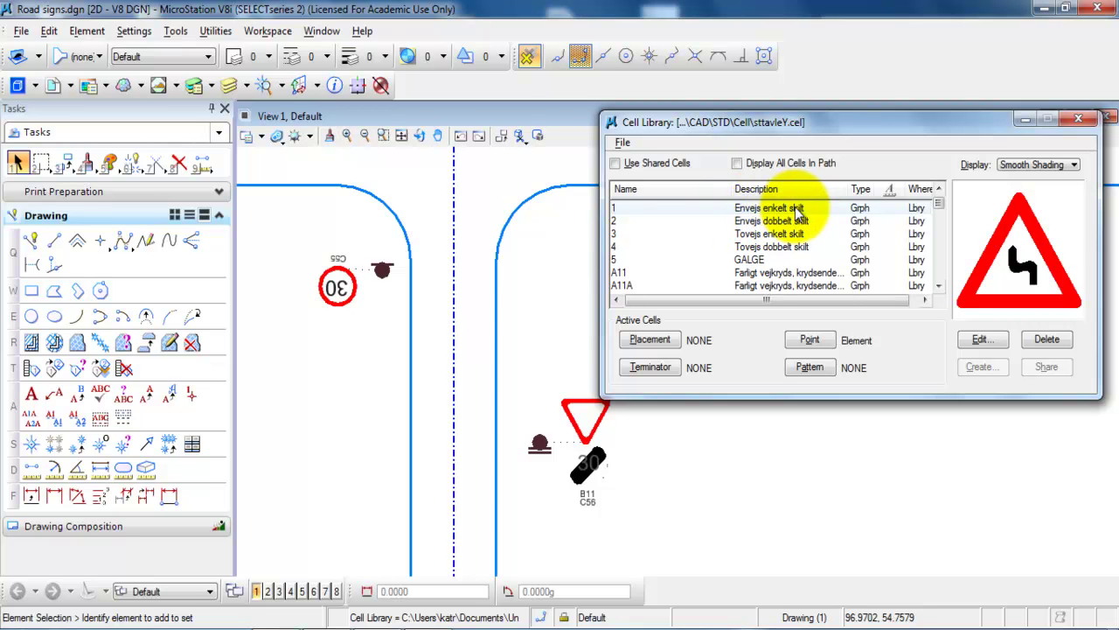
left_click(752, 207)
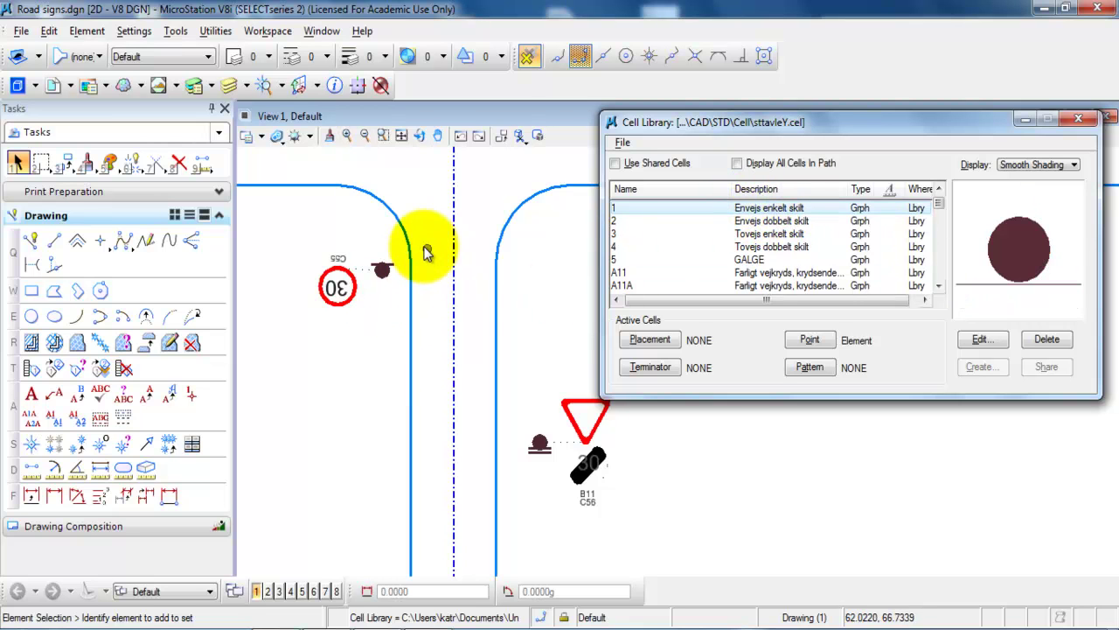
right_click(719, 209)
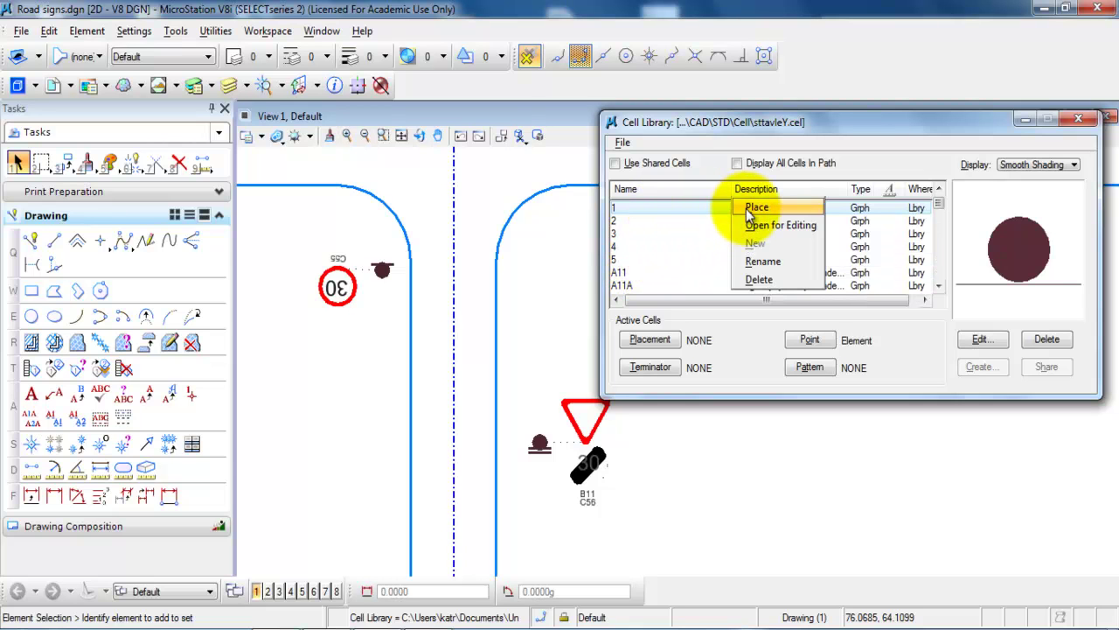
left_click(754, 209)
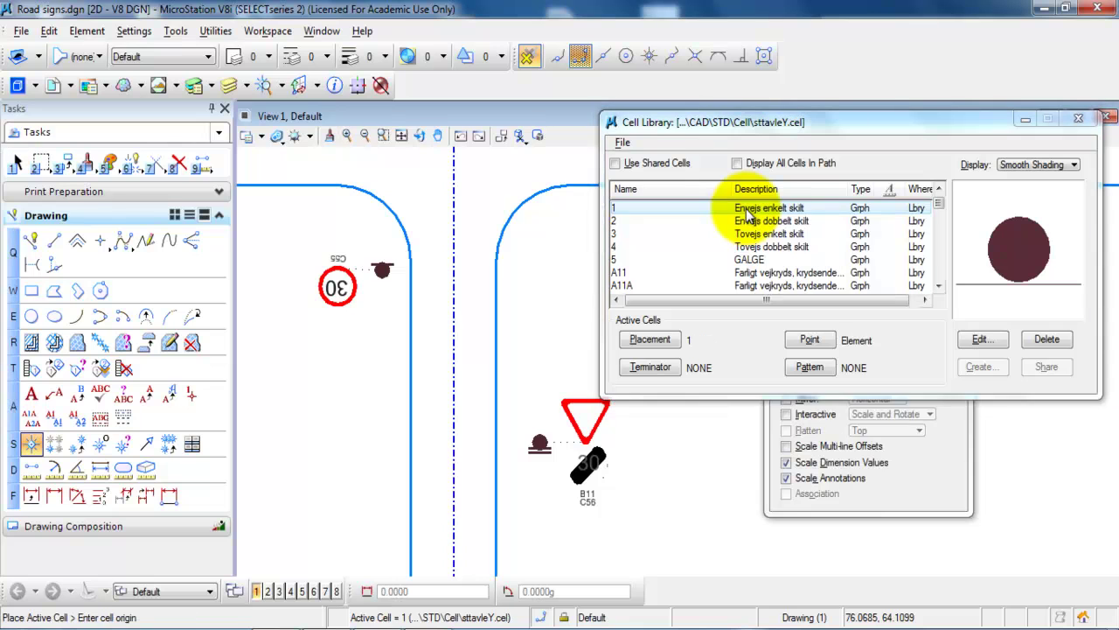
left_click(925, 439)
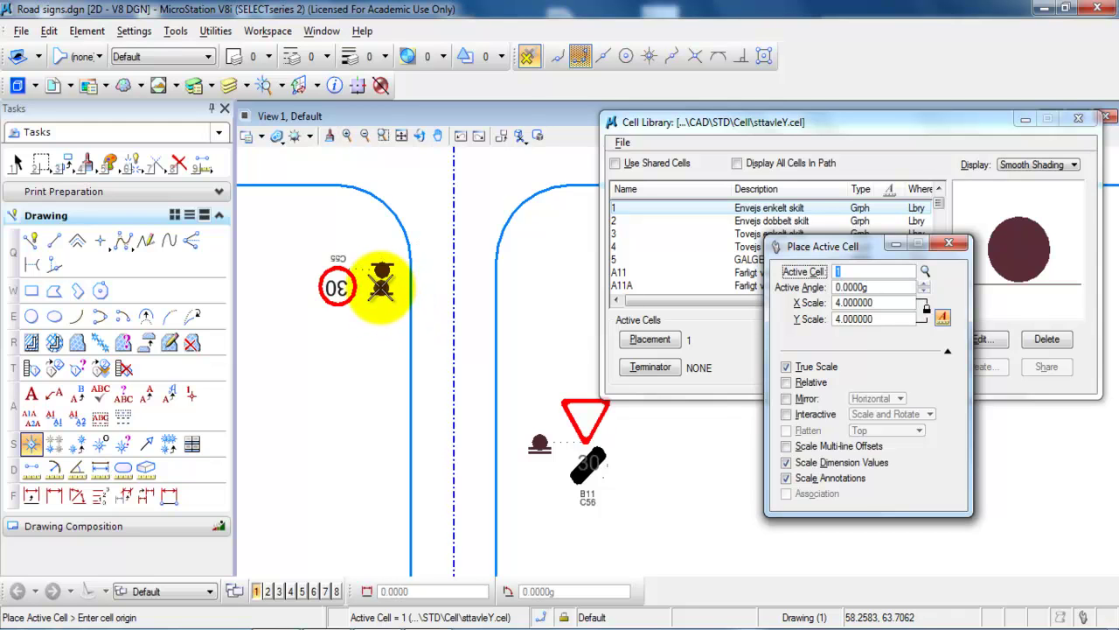
left_click(381, 282)
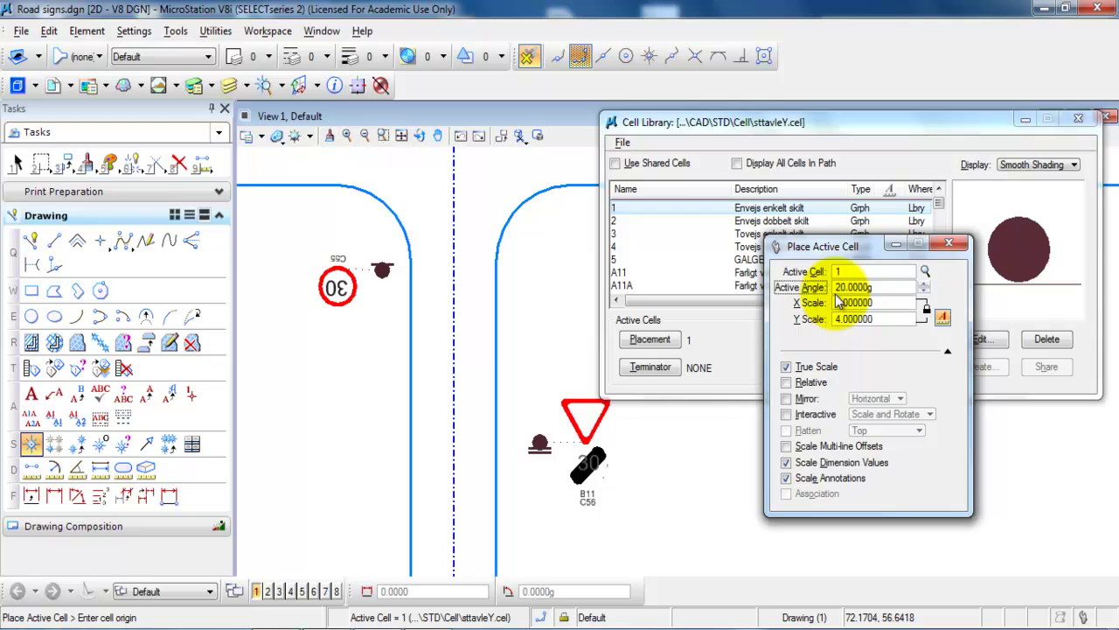
left_click(866, 305)
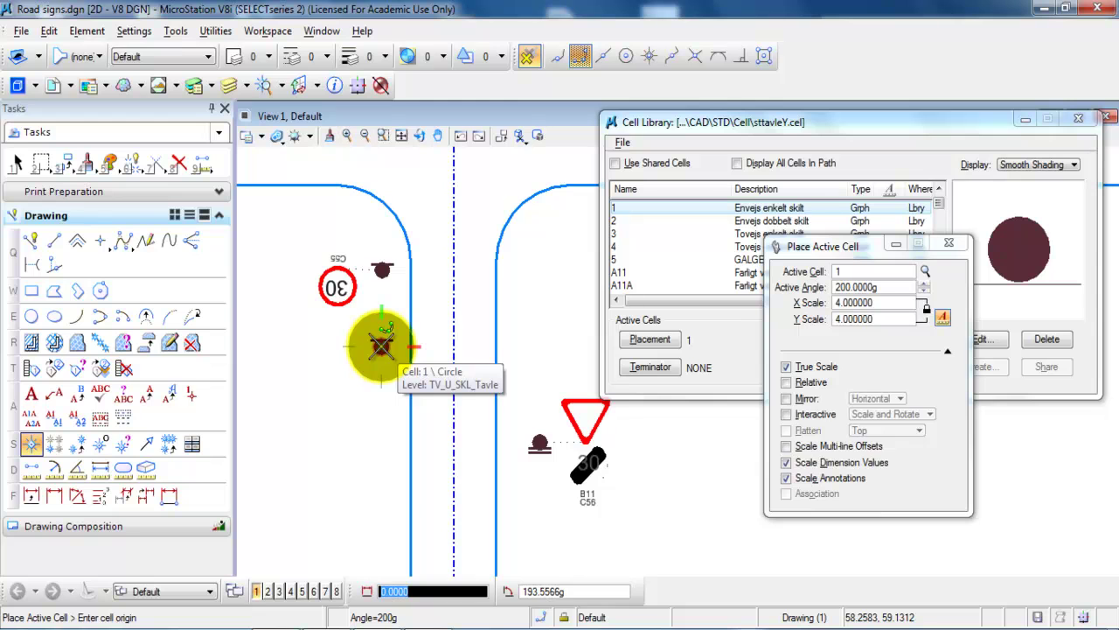
key("Escape")
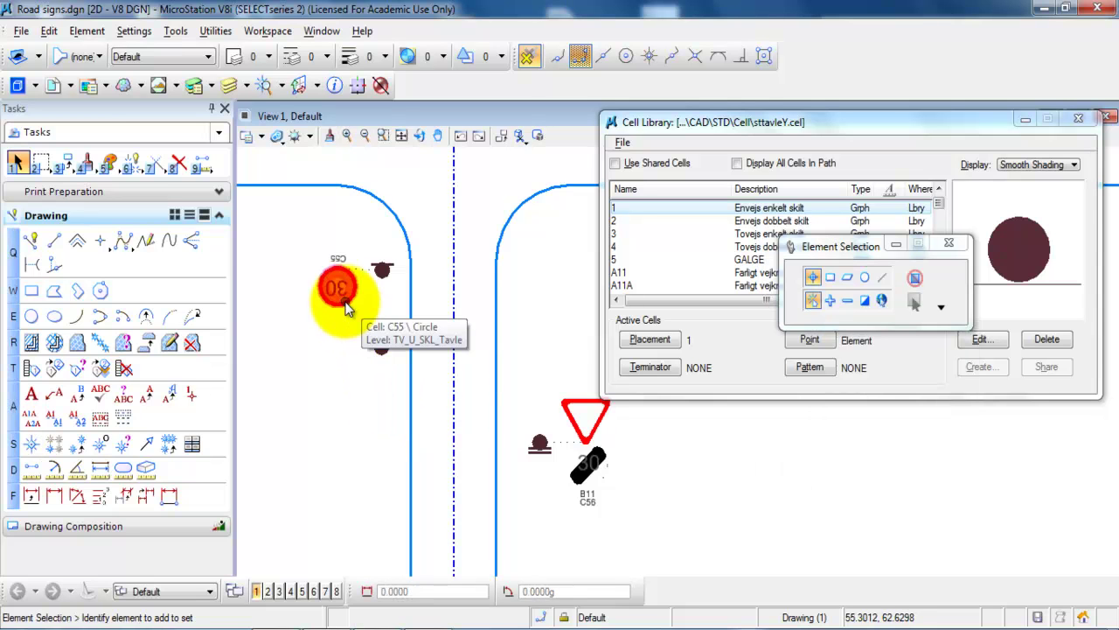
- Place the speed limit sign cell C55 to the left of the new post, below the existing 30 sign
left_click(672, 246)
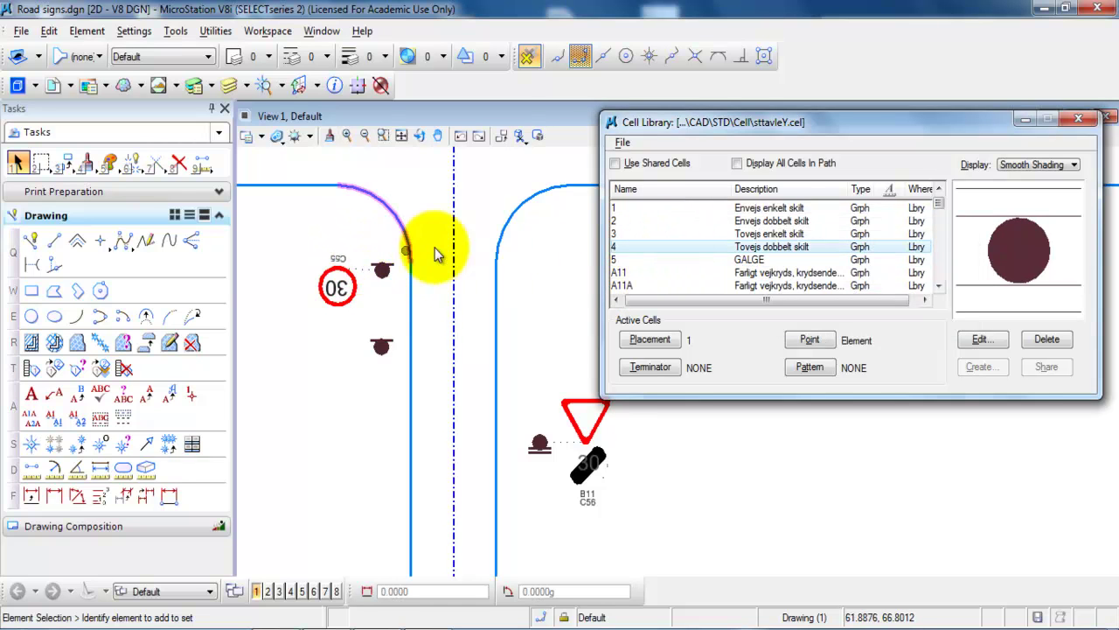
scroll(668, 250, "down", 8)
scroll(667, 248, "down", 10)
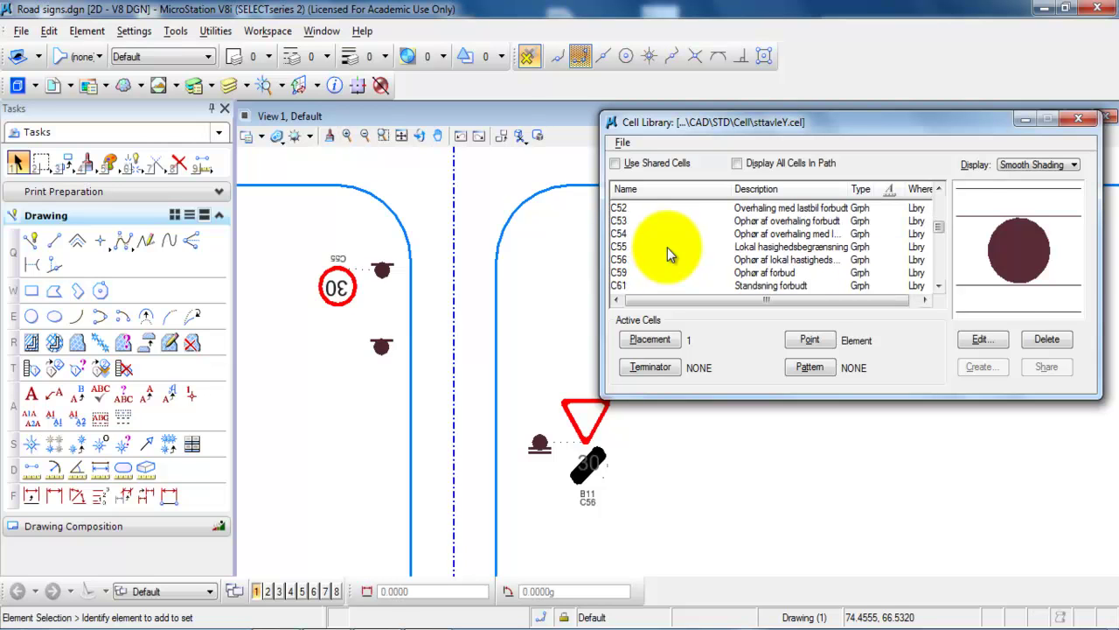
left_click(667, 247)
left_click(764, 249)
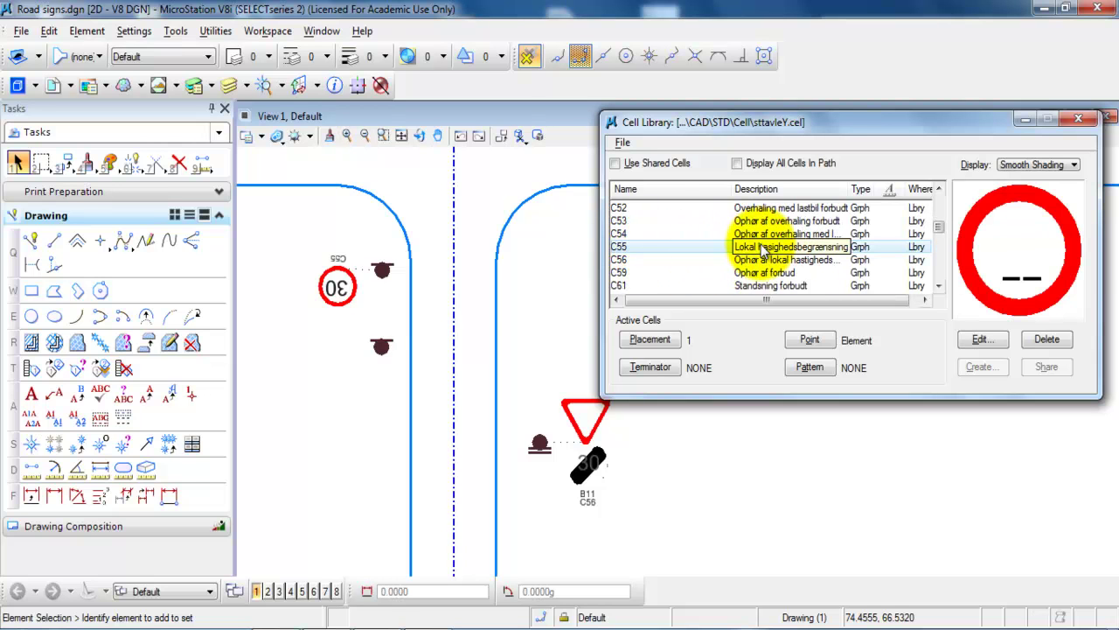
left_click(710, 252)
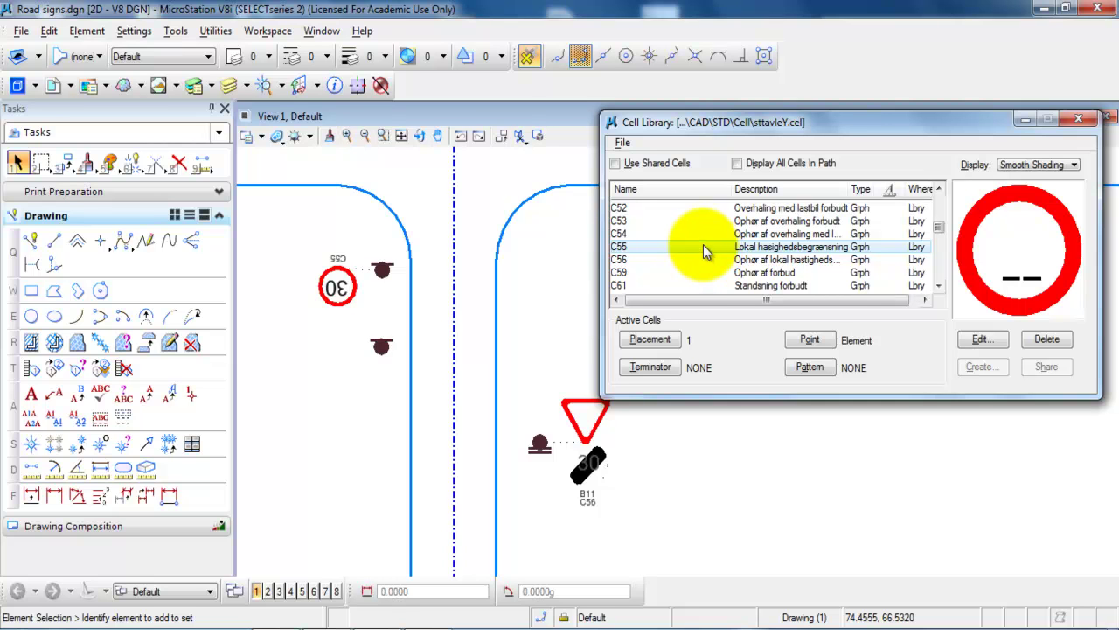
right_click(704, 248)
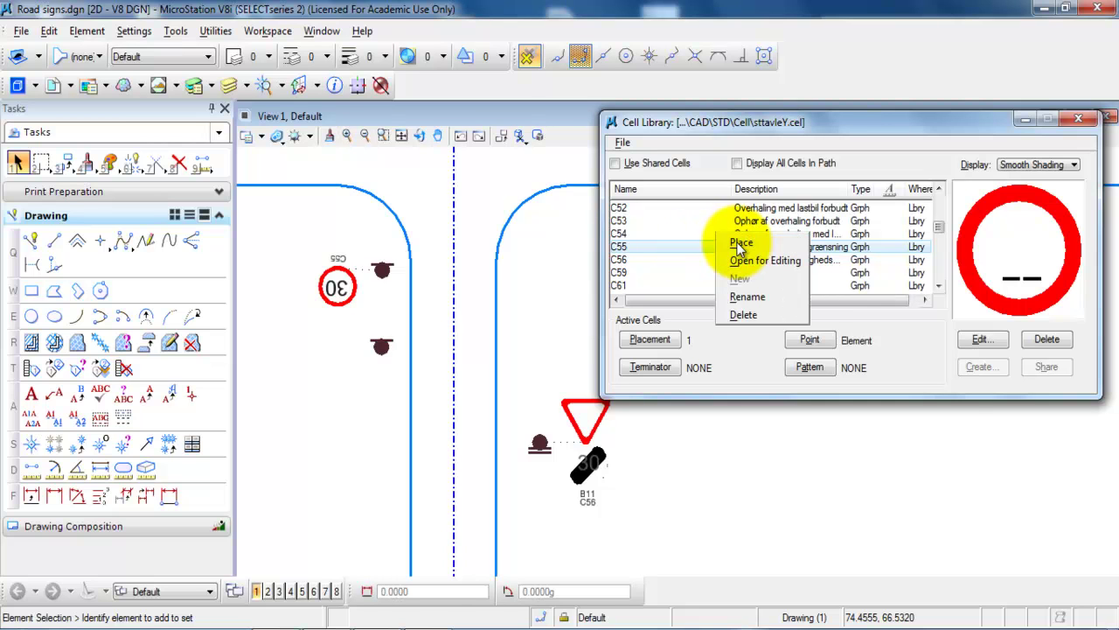
left_click(741, 243)
left_click(901, 495)
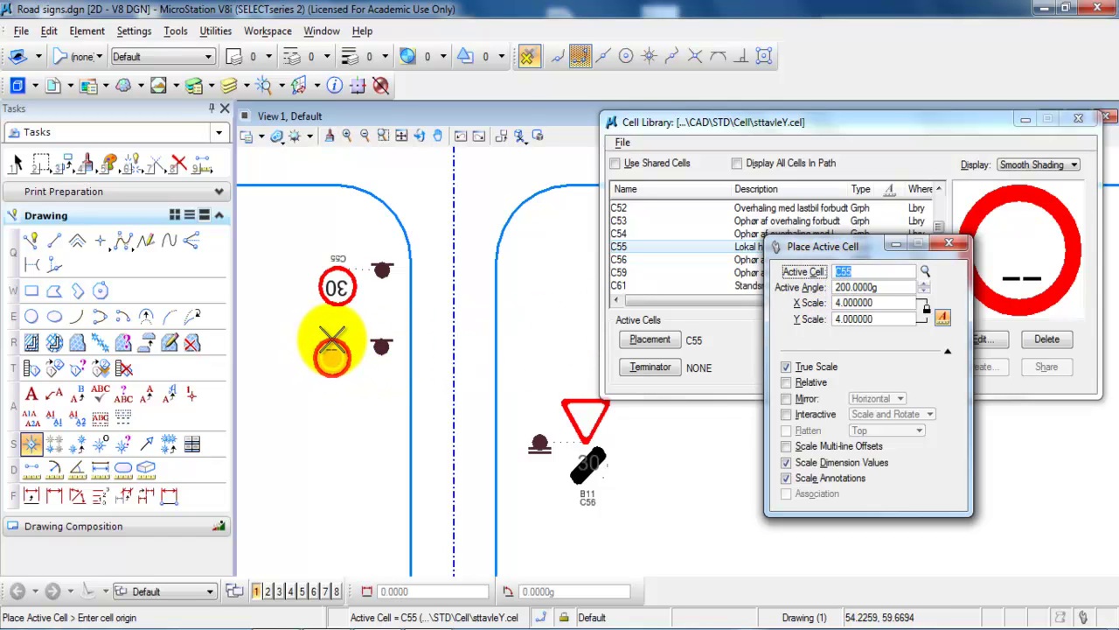
left_click(333, 343)
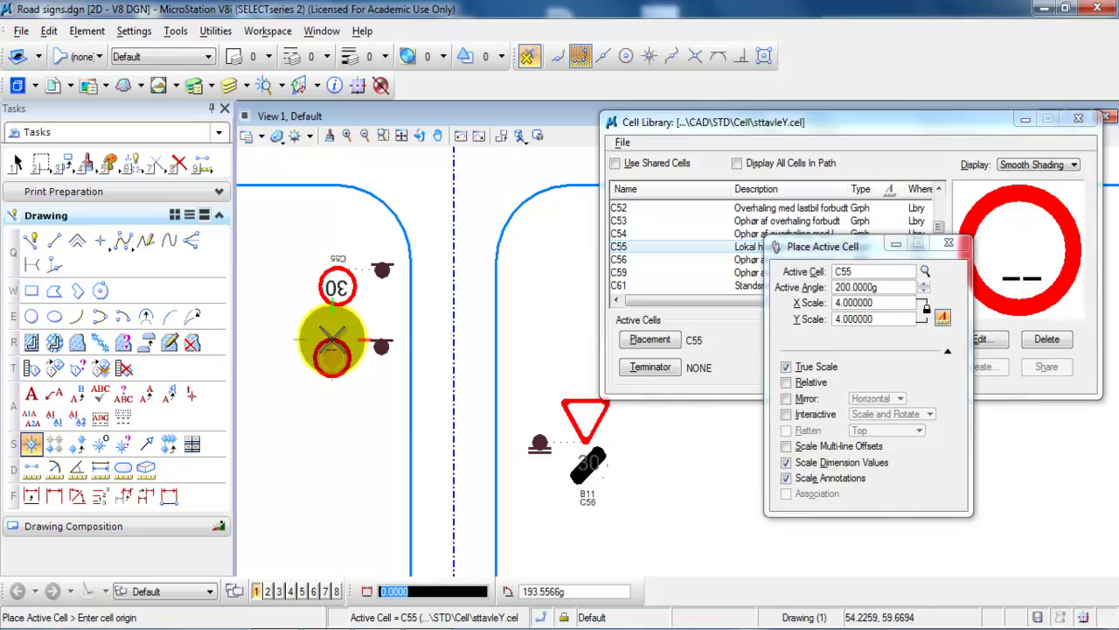
key("Escape")
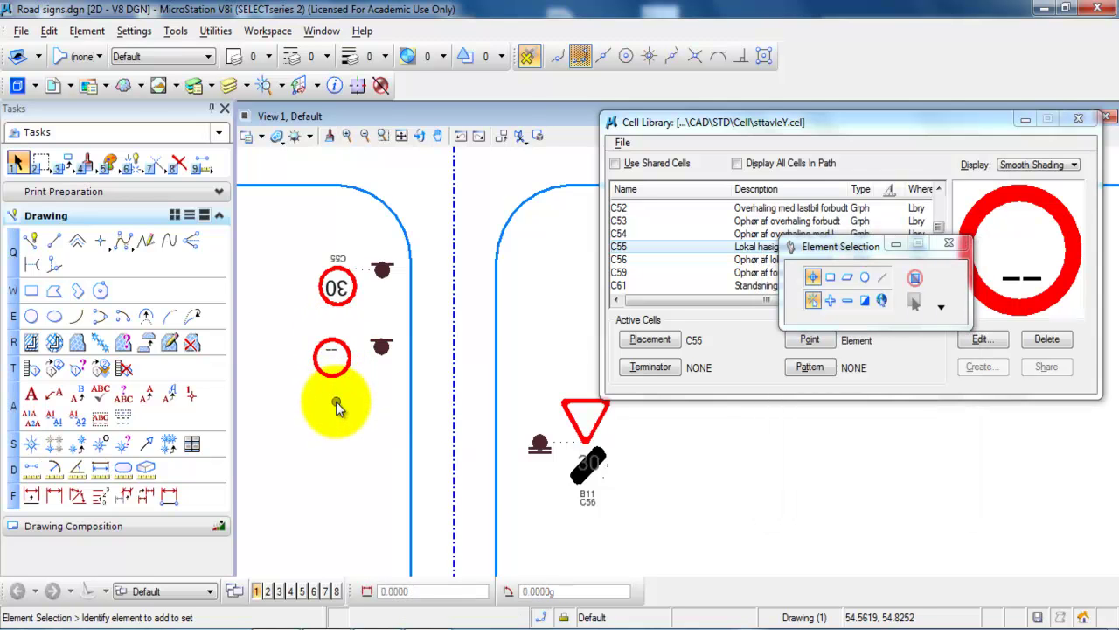
- Replace the placeholder text in the newly placed C55 speed limit sign with 30
left_click(332, 354)
scroll(334, 351, "up", 2)
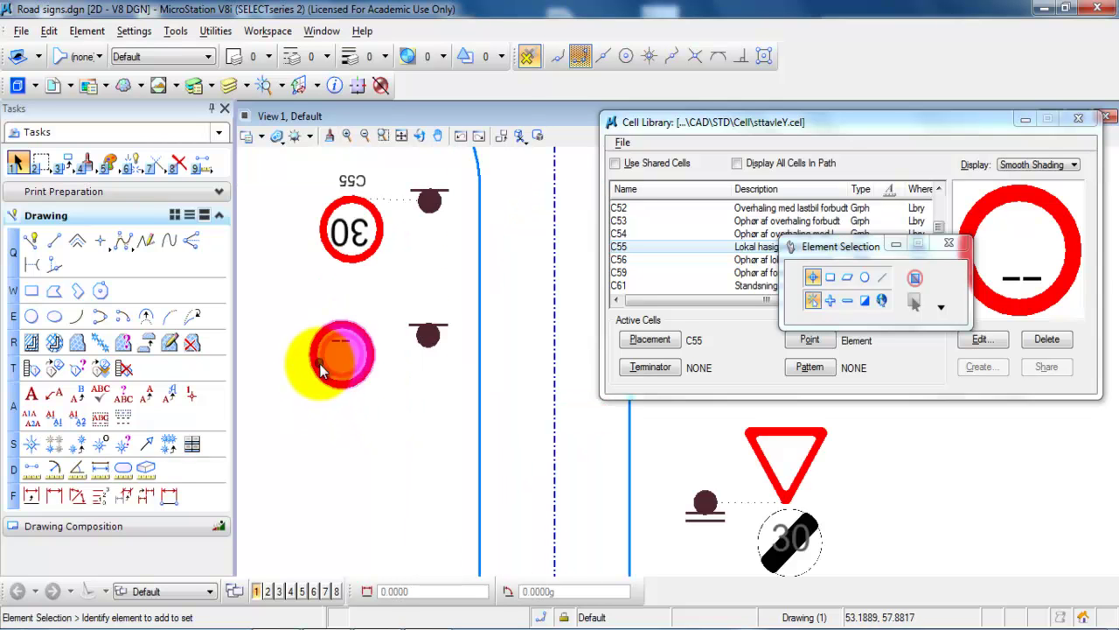
mouse_move(335, 352)
left_mouse_down()
mouse_move(343, 316)
mouse_move(344, 370)
left_mouse_up()
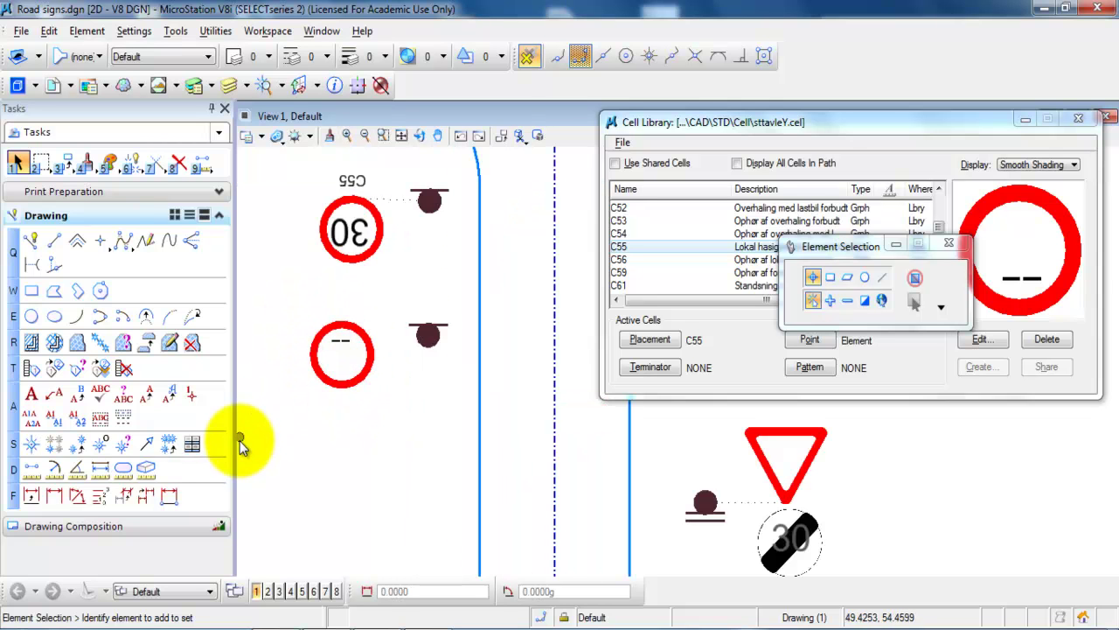
left_click(77, 396)
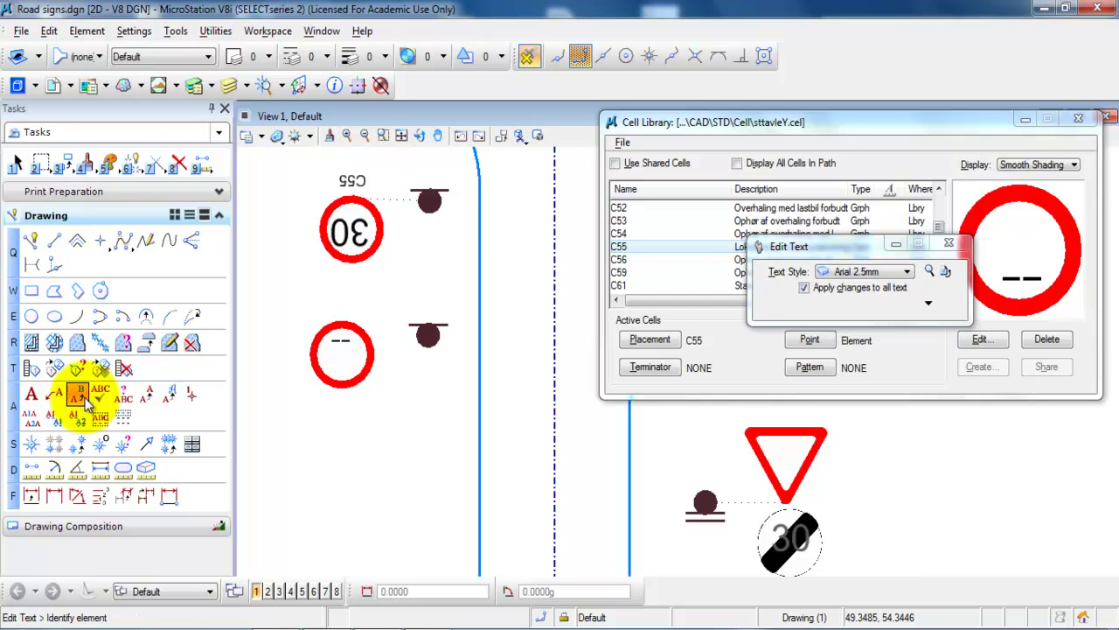
left_click(339, 344)
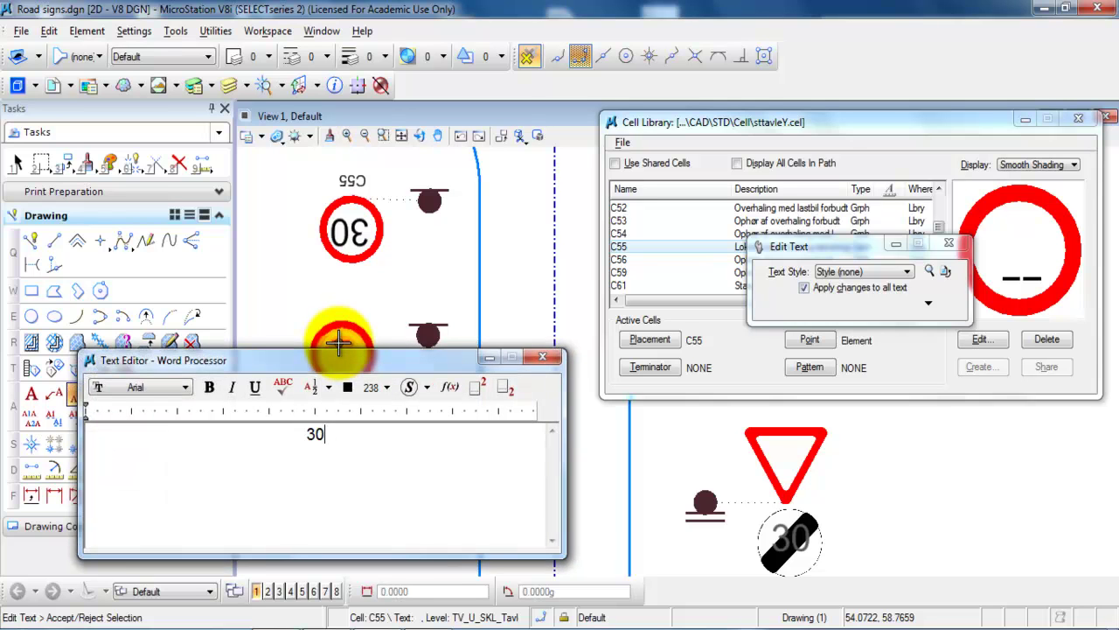
left_click(282, 300)
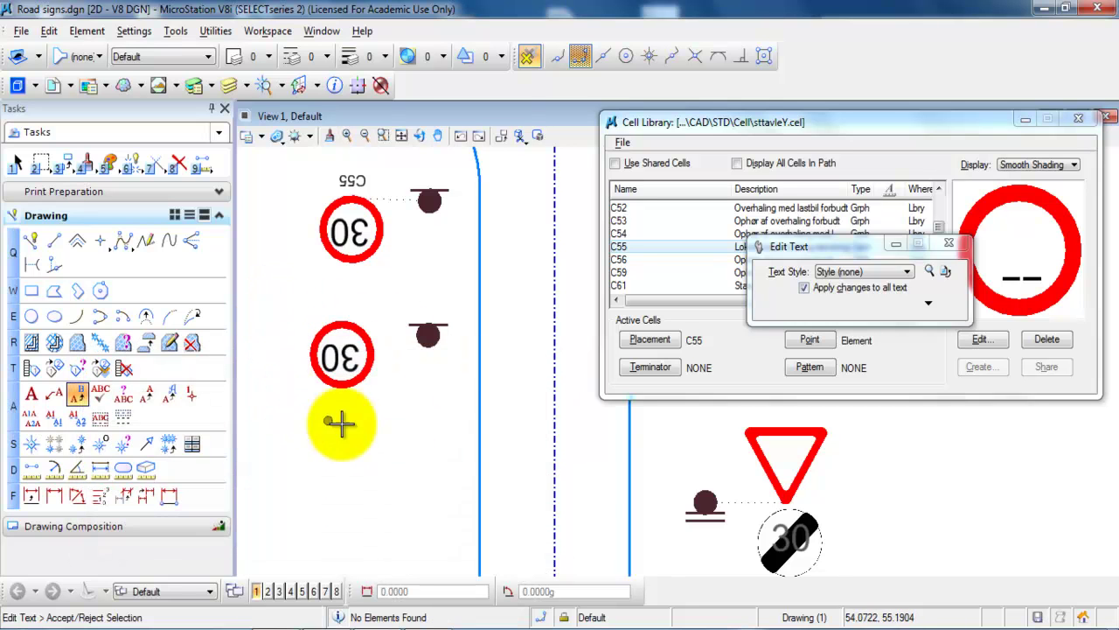
- Place the text label C55 just above the new speed limit sign, using Arial 2.5mm at an active angle of 200g
left_click(31, 395)
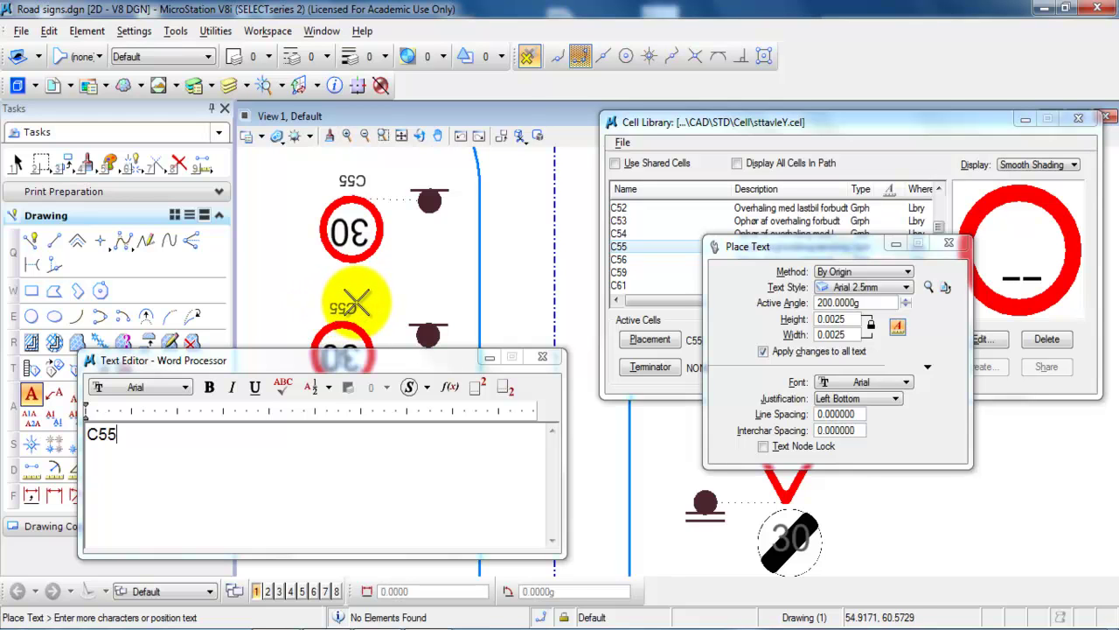
left_click(356, 303)
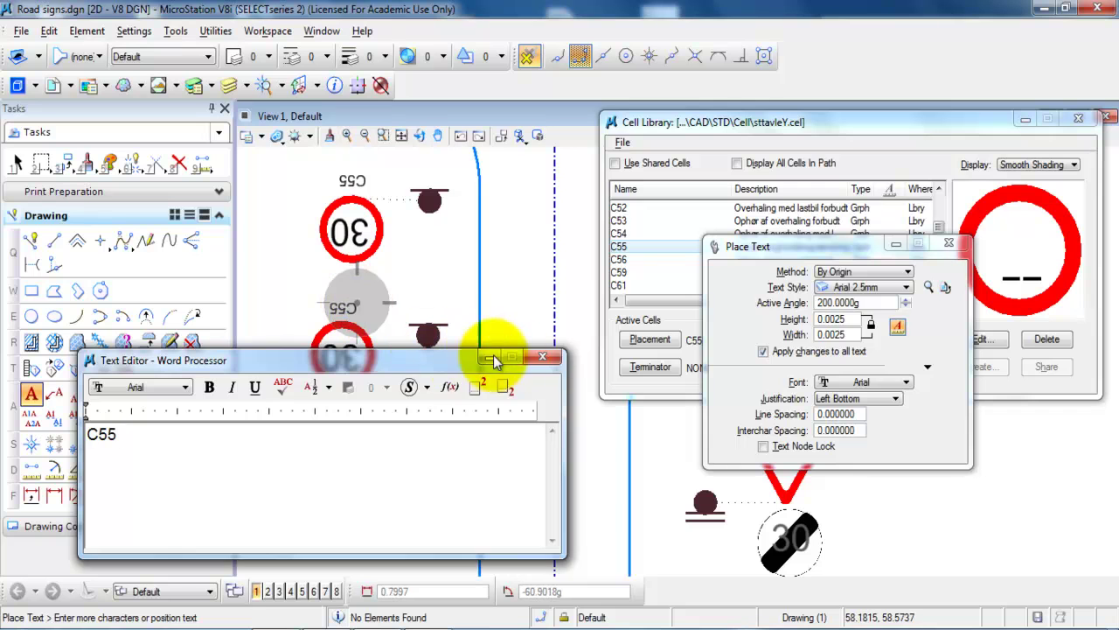
left_click(541, 356)
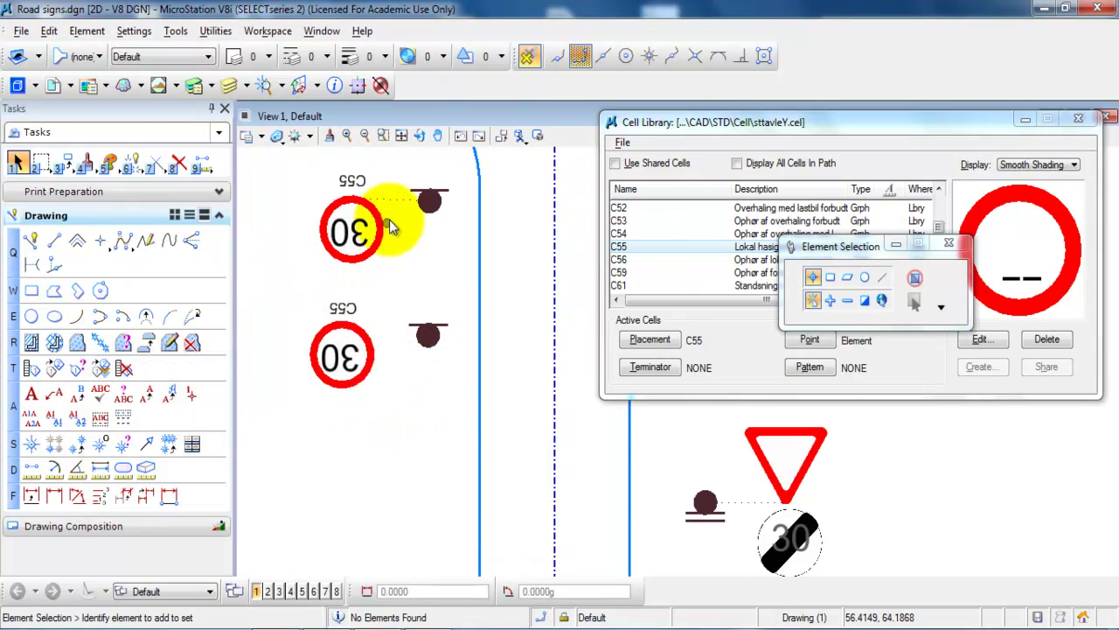
- Draw a line from the centre of the new post to the upper edge of the new 30 sign
left_click(54, 240)
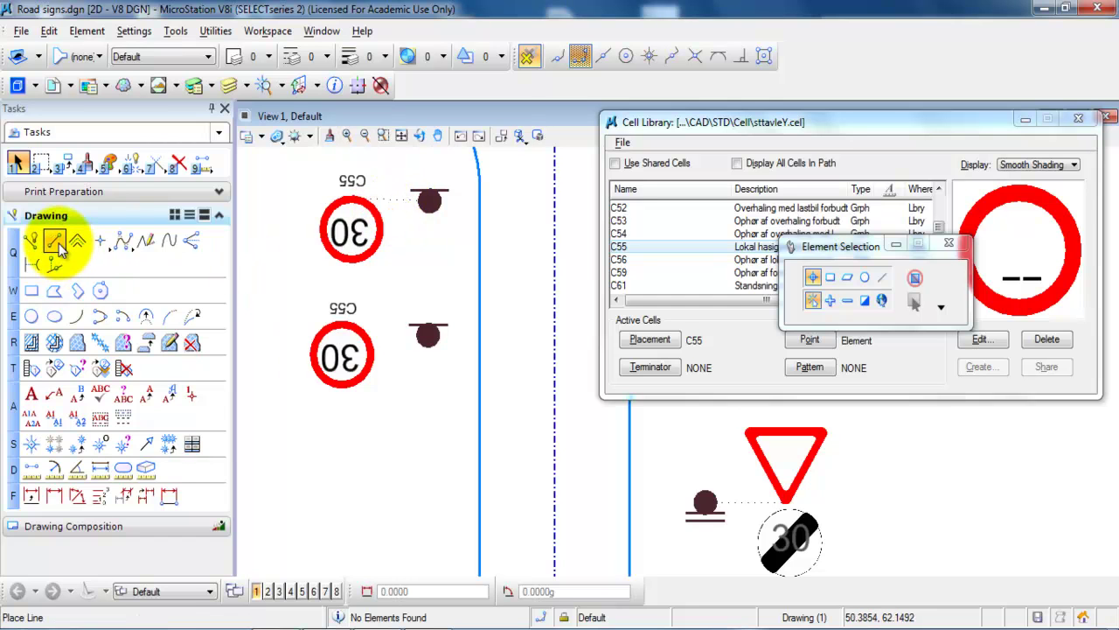
left_click(428, 333)
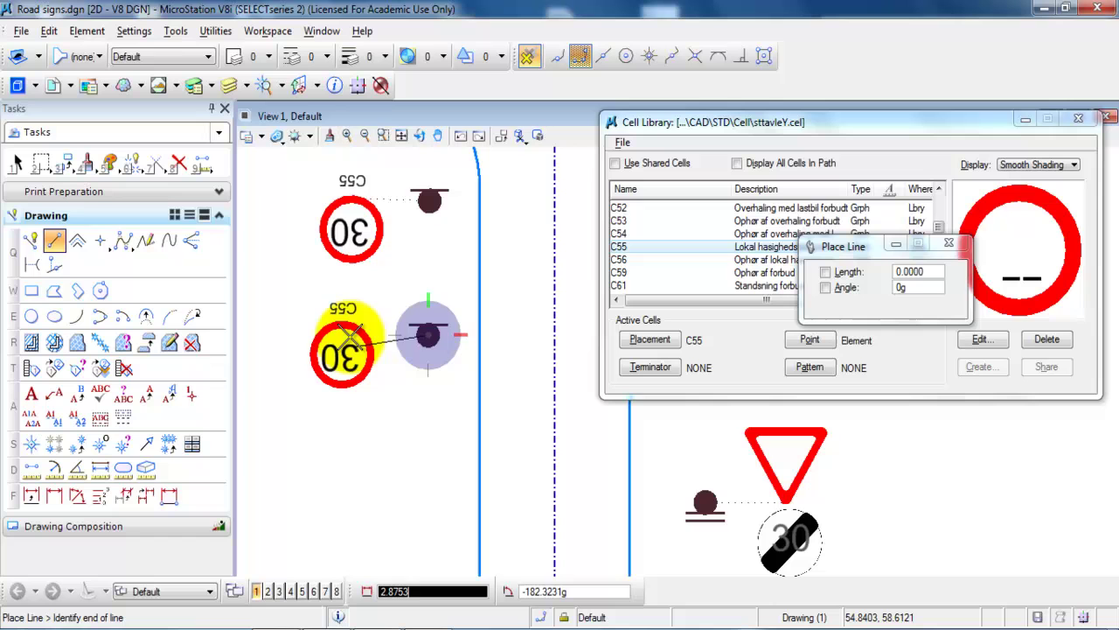
left_click(341, 328)
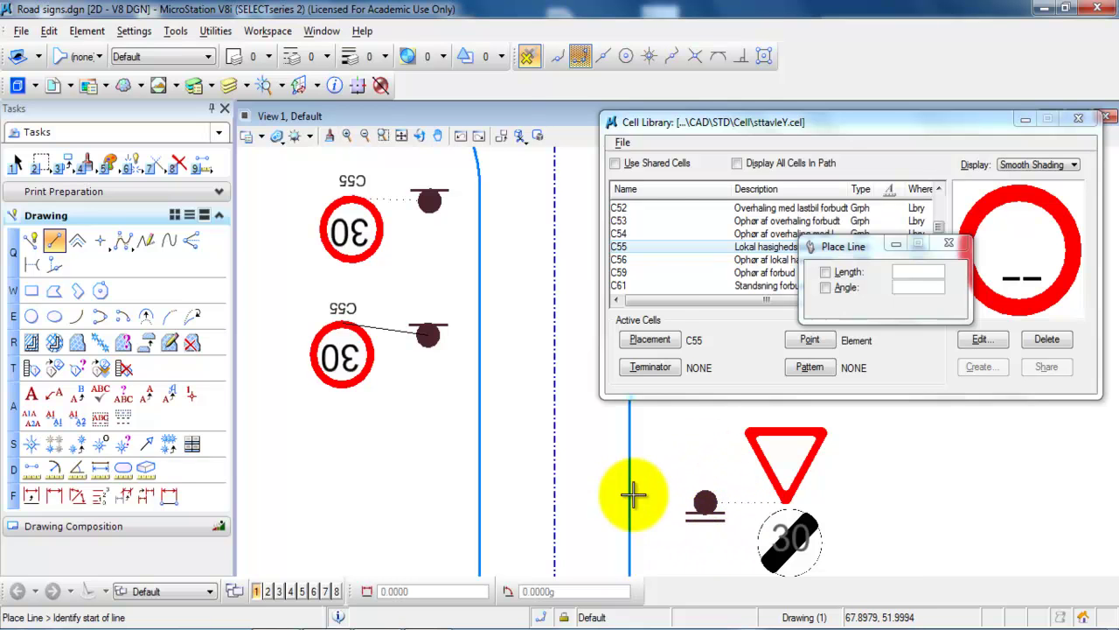
- Place cell 2 (Envejs dobbelt skilt) at an active angle of 0g to the right of the existing yield and end-of-30 signs
left_click(664, 233)
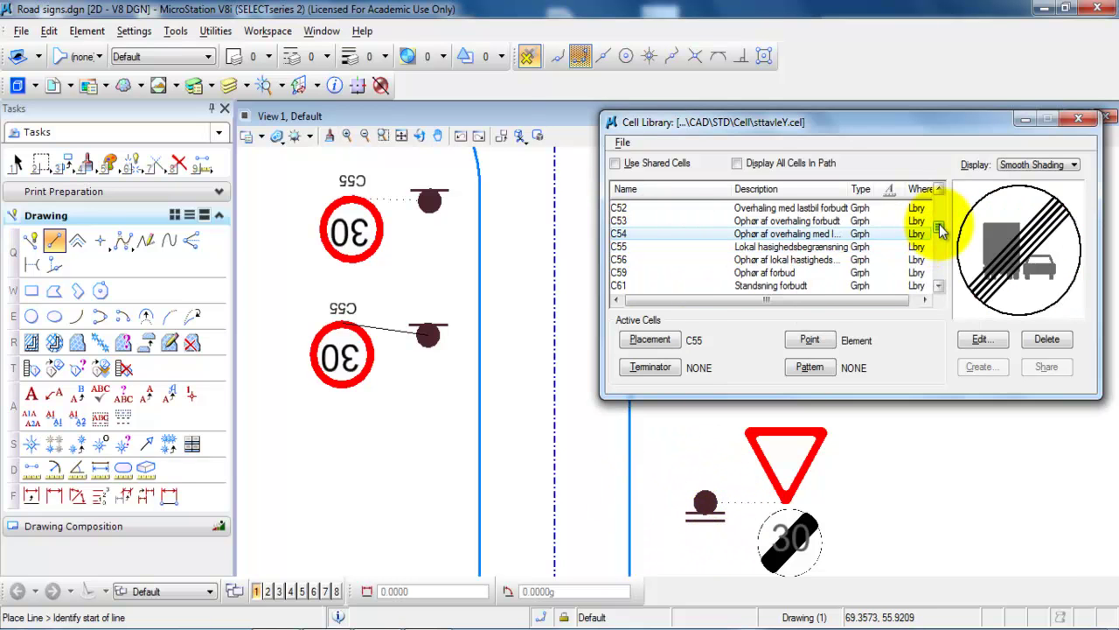
scroll(940, 218, "up", 5)
left_click_drag(940, 218, 940, 204)
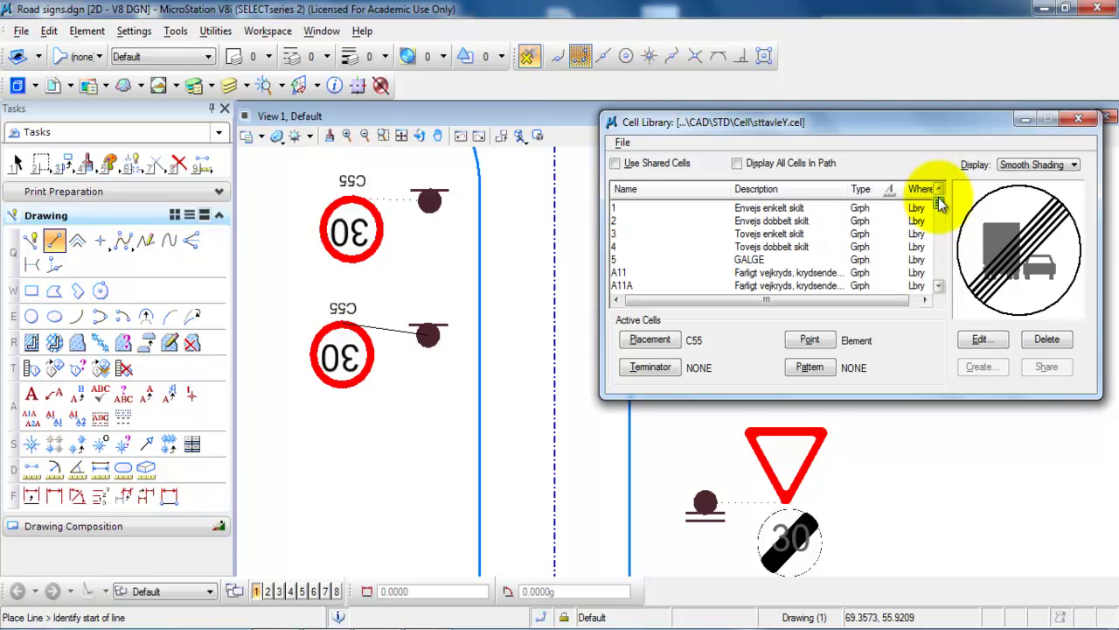
left_click(744, 221)
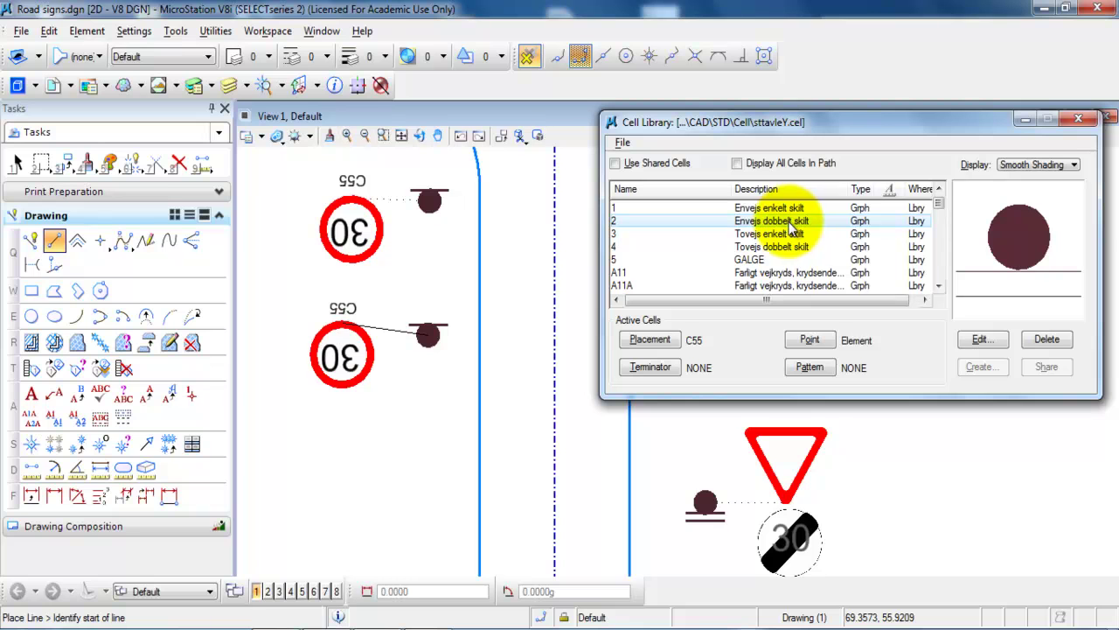
right_click(791, 219)
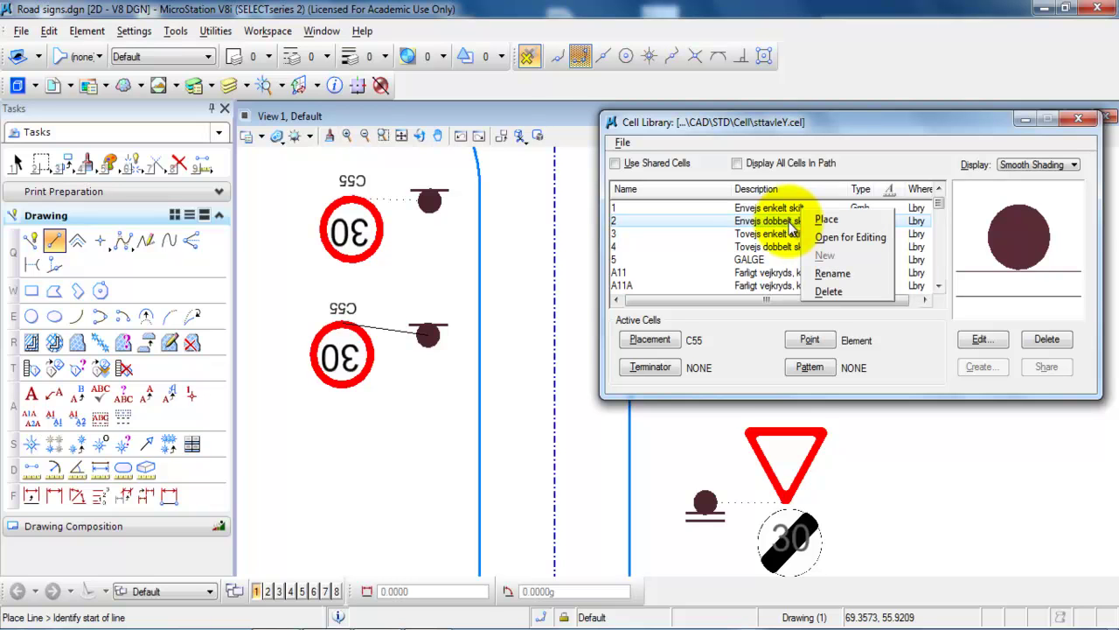
left_click(848, 219)
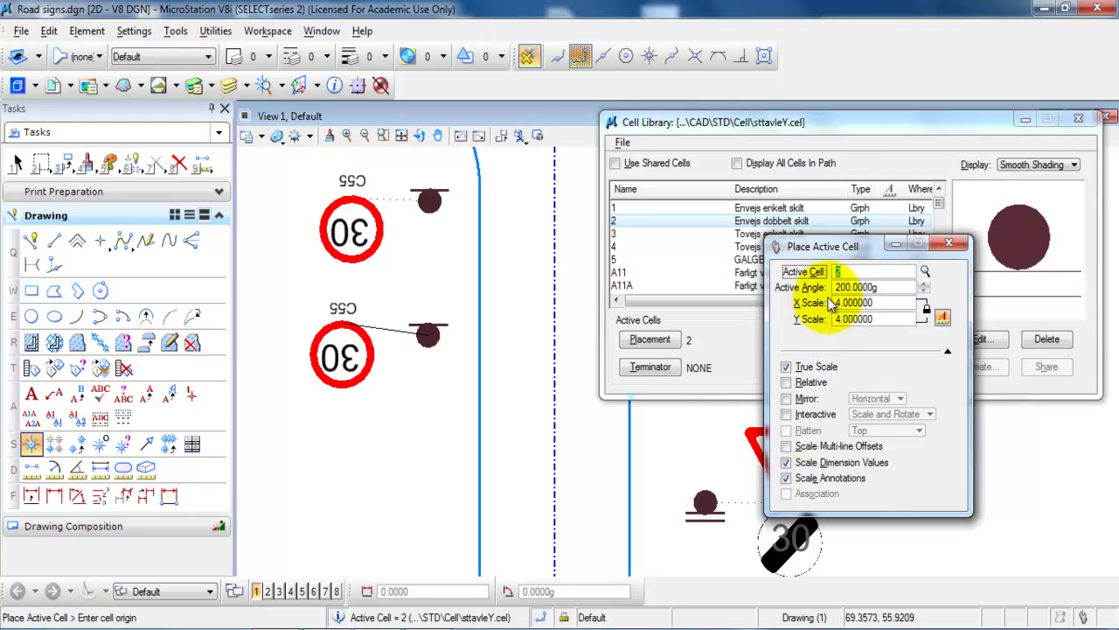
left_click_drag(835, 287, 846, 289)
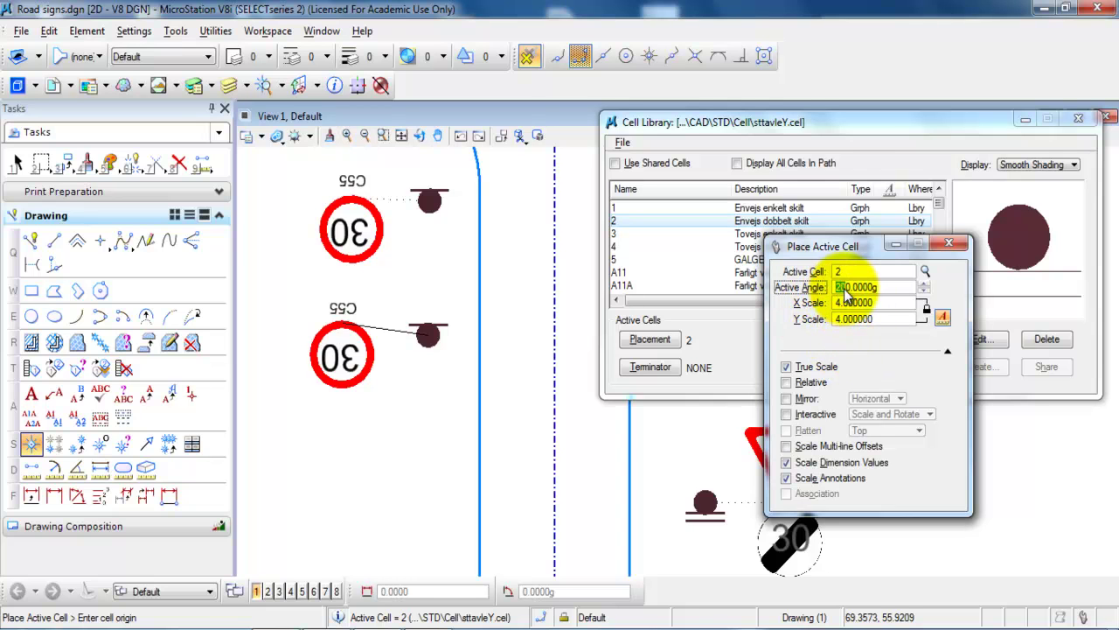
key("Delete")
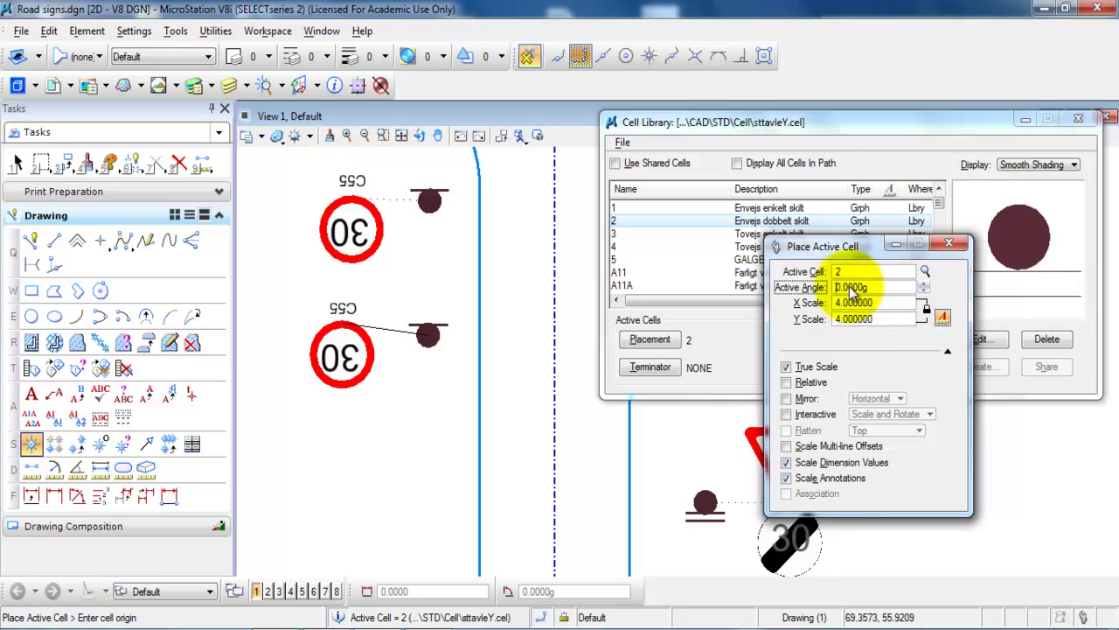
key("Tab")
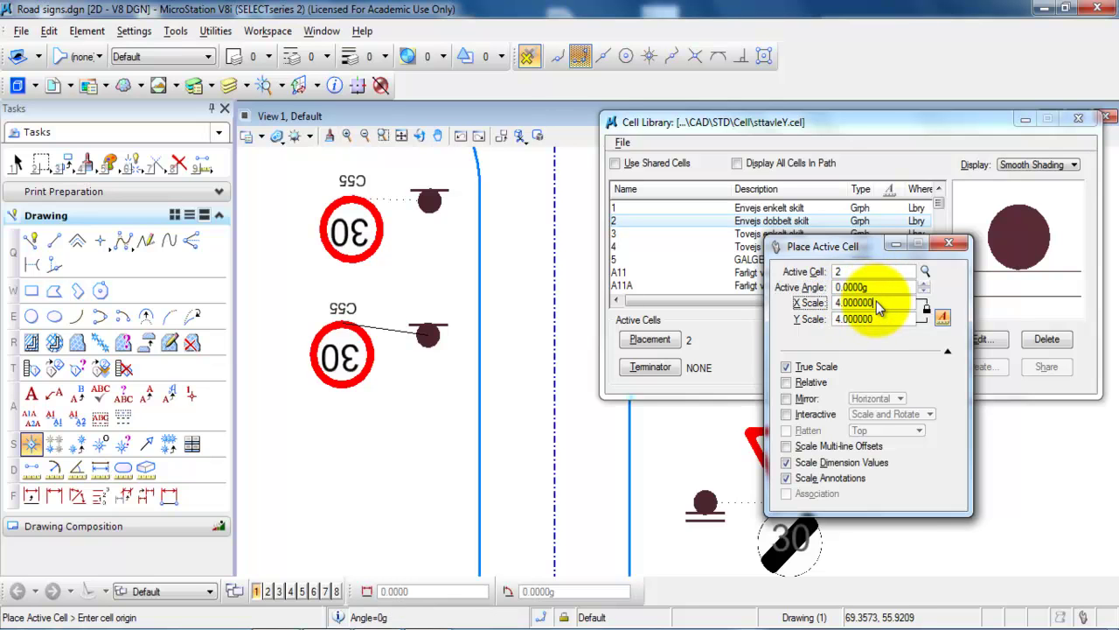
middle_click_drag(880, 550, 717, 544)
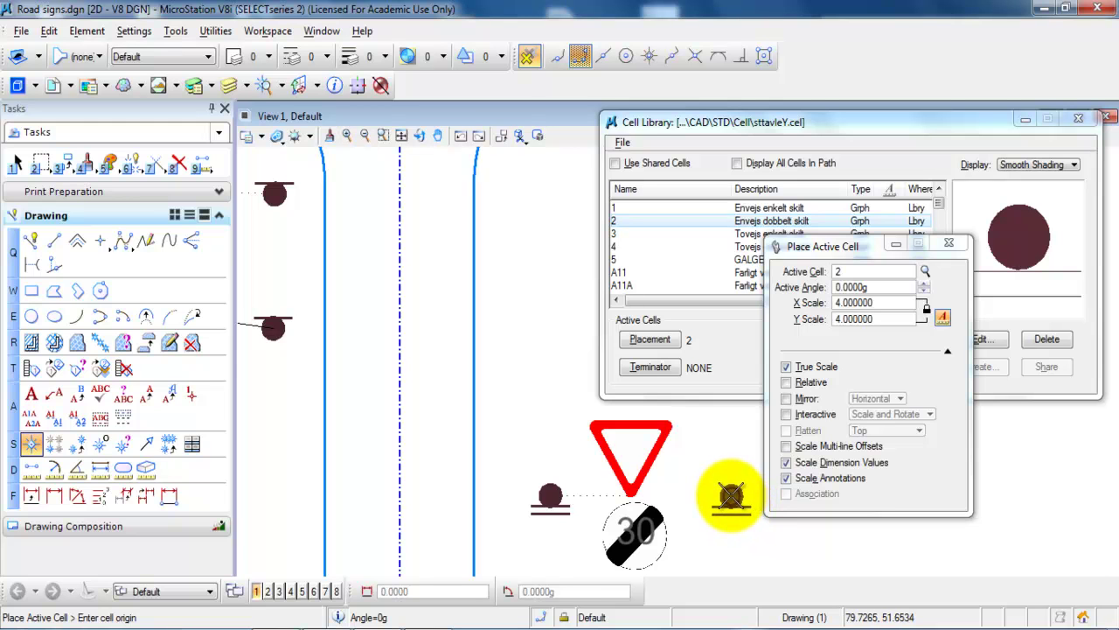
left_click(730, 494)
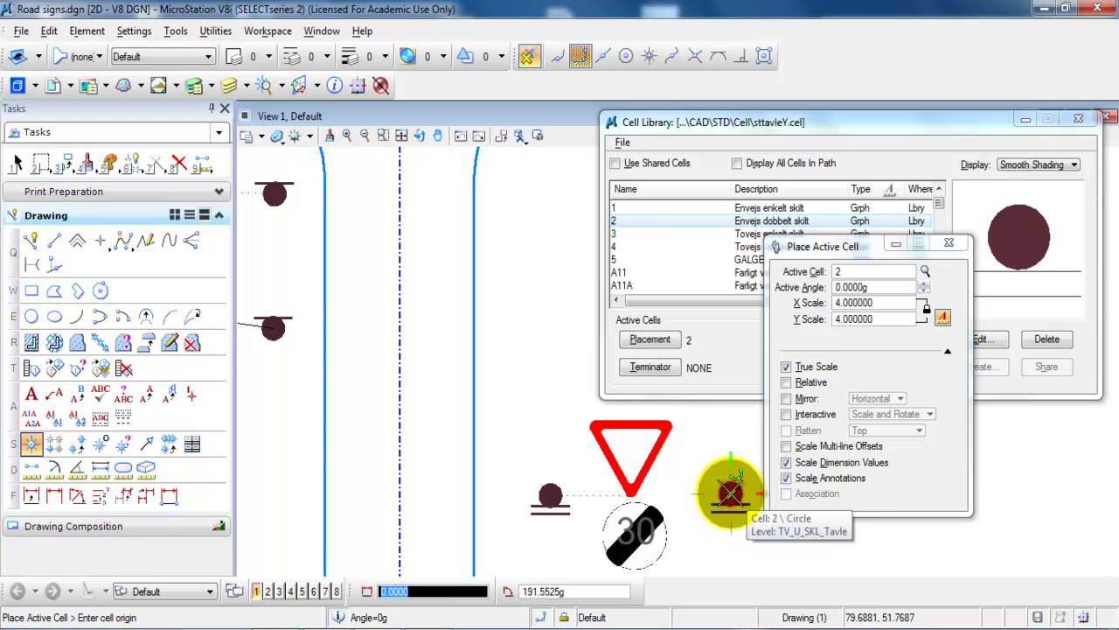
key("Escape")
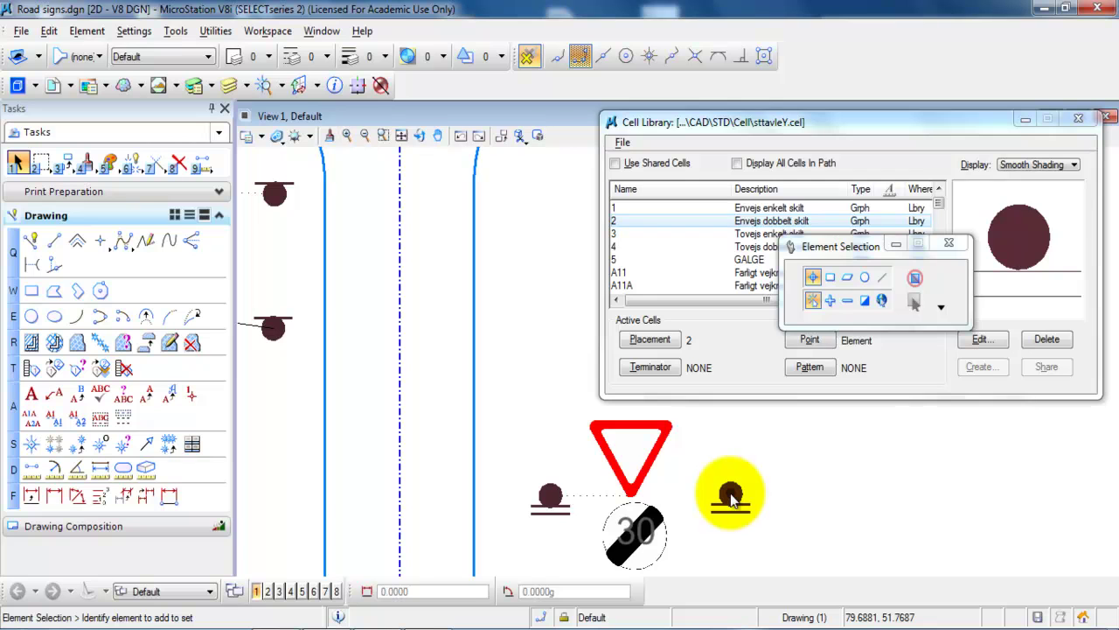
- Place the yield sign cell B11 (Ubetinget vigepligt) to the right of the new double-sign post, level with the existing yield sign
left_click(749, 249)
scroll(750, 253, "down", 8)
scroll(750, 260, "down", 6)
left_click(696, 223)
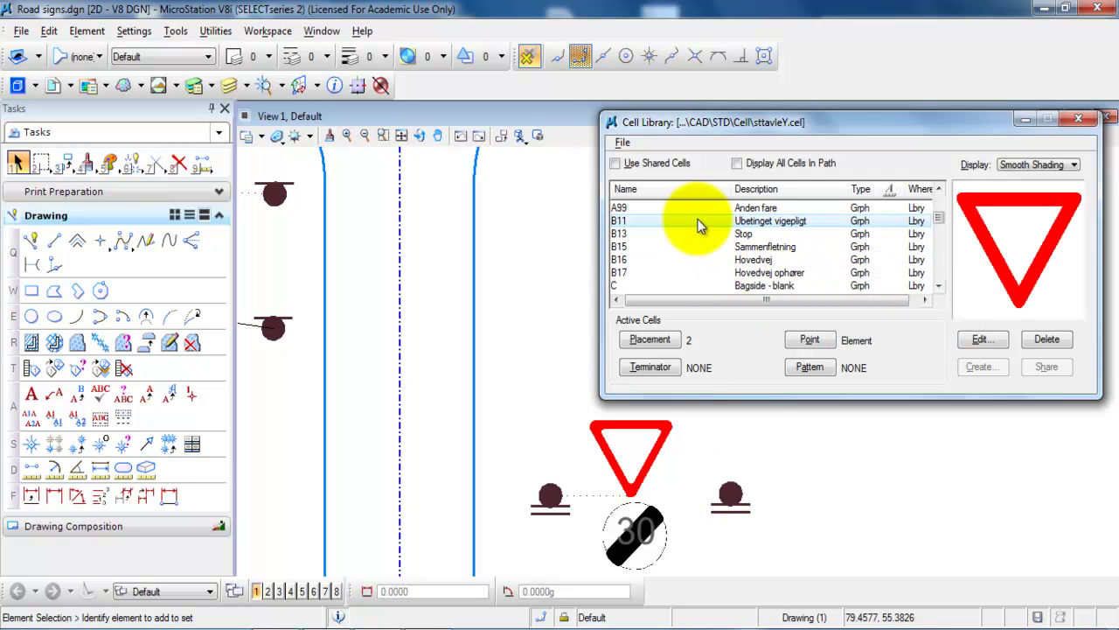
right_click(700, 224)
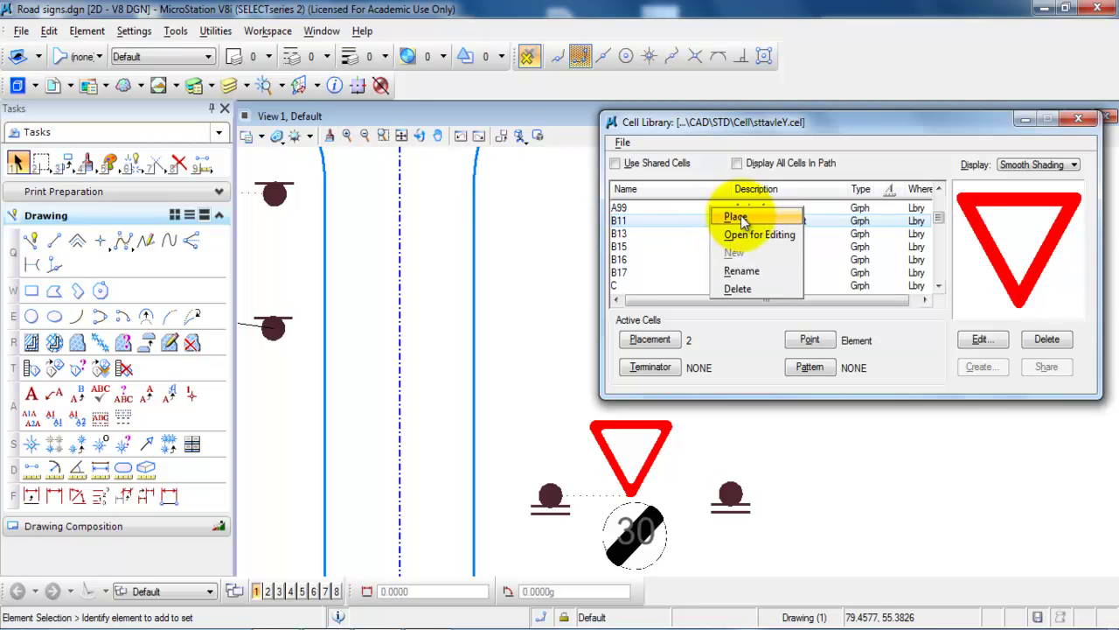
left_click(742, 220)
left_click(942, 486)
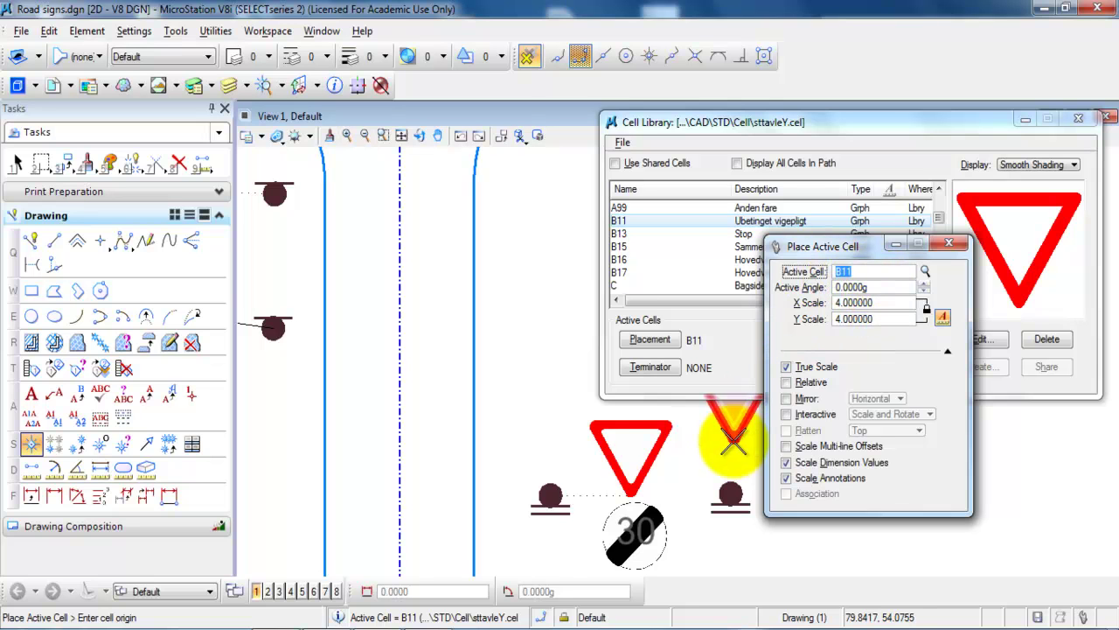
middle_click_drag(729, 444, 624, 450)
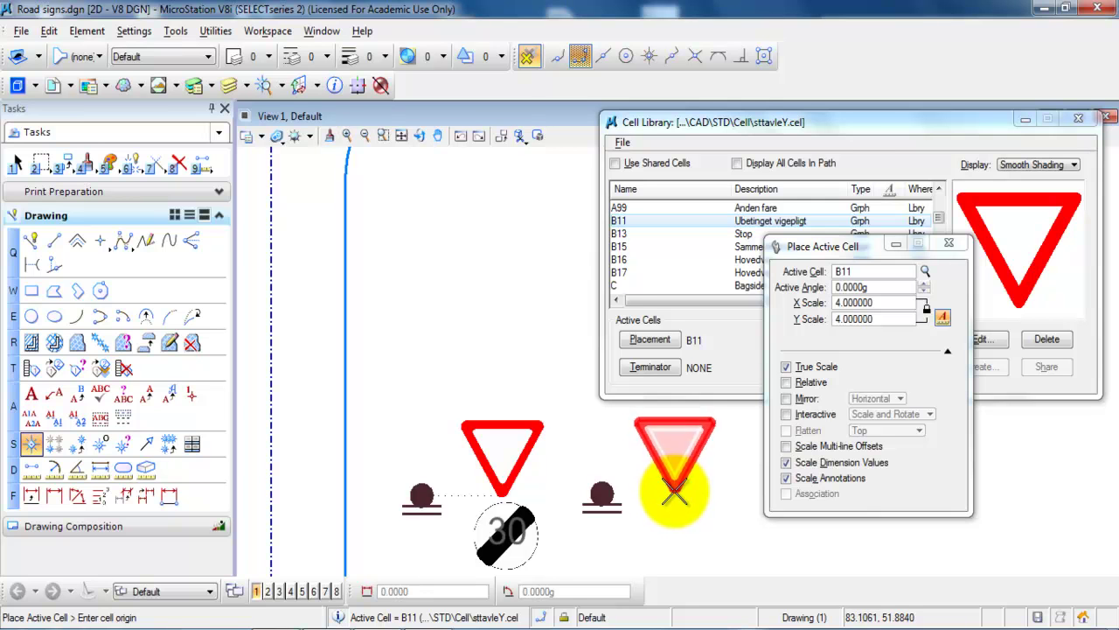
left_click(673, 491)
key("Escape")
- Place the end of local speed limit sign cell C56 directly below the new yield sign
left_click(685, 251)
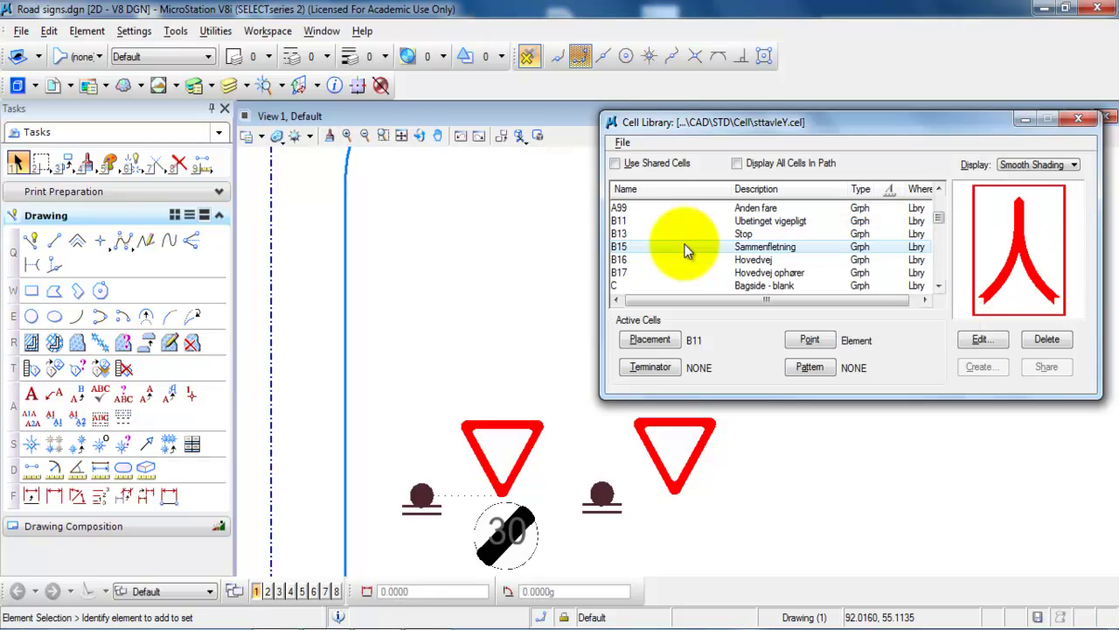
scroll(685, 251, "down", 12)
scroll(684, 249, "down", 2)
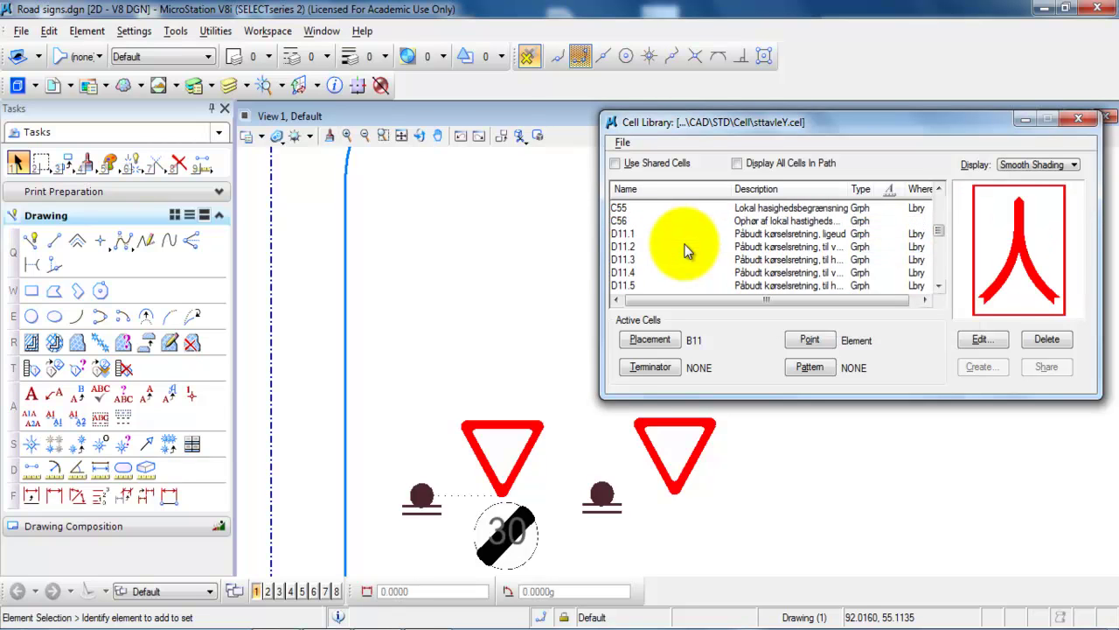
scroll(674, 243, "up", 1)
left_click(656, 222)
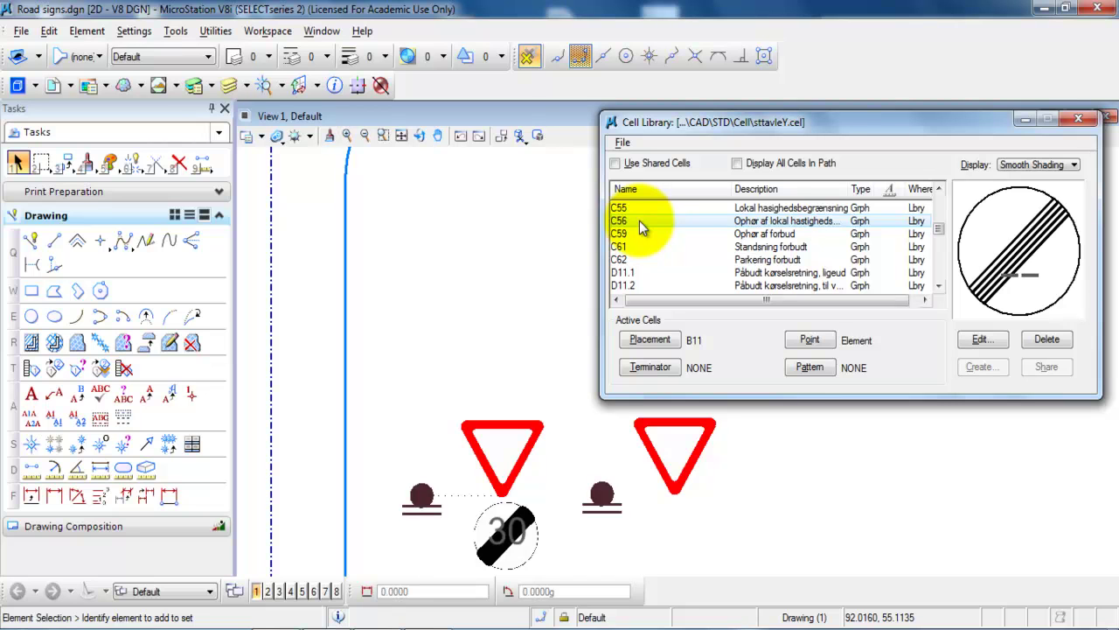
right_click(639, 221)
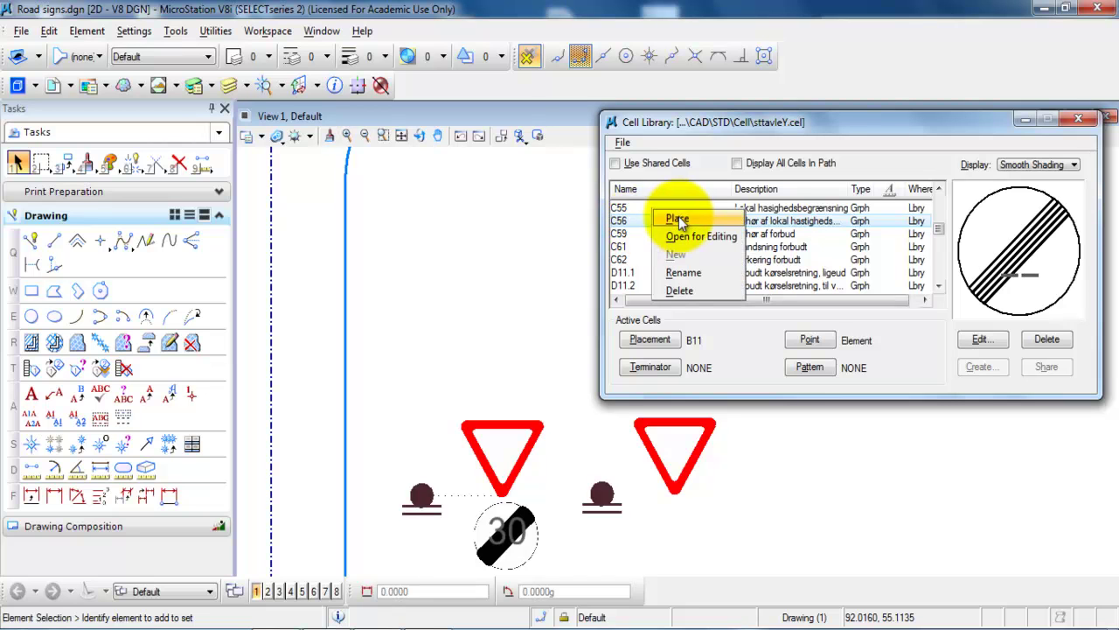
left_click(681, 219)
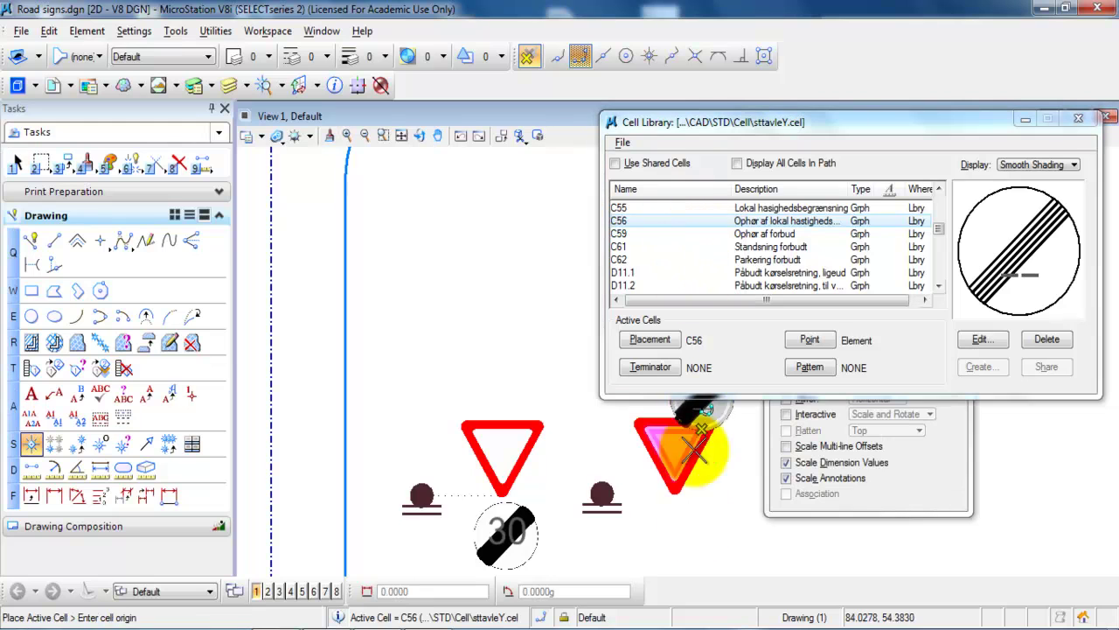
left_click(674, 571)
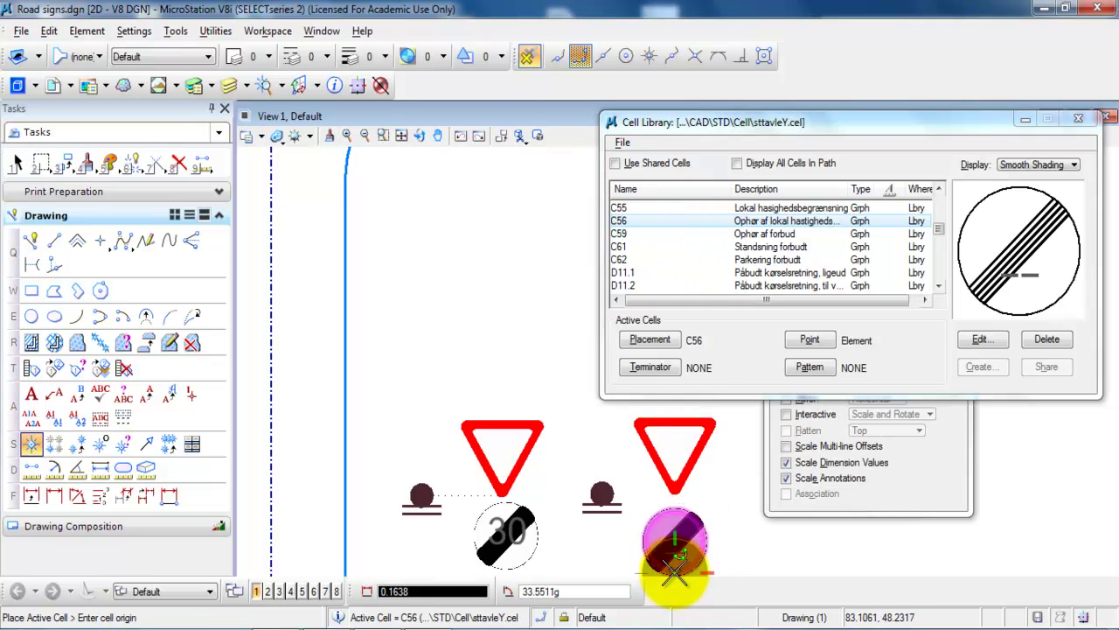
key("Escape")
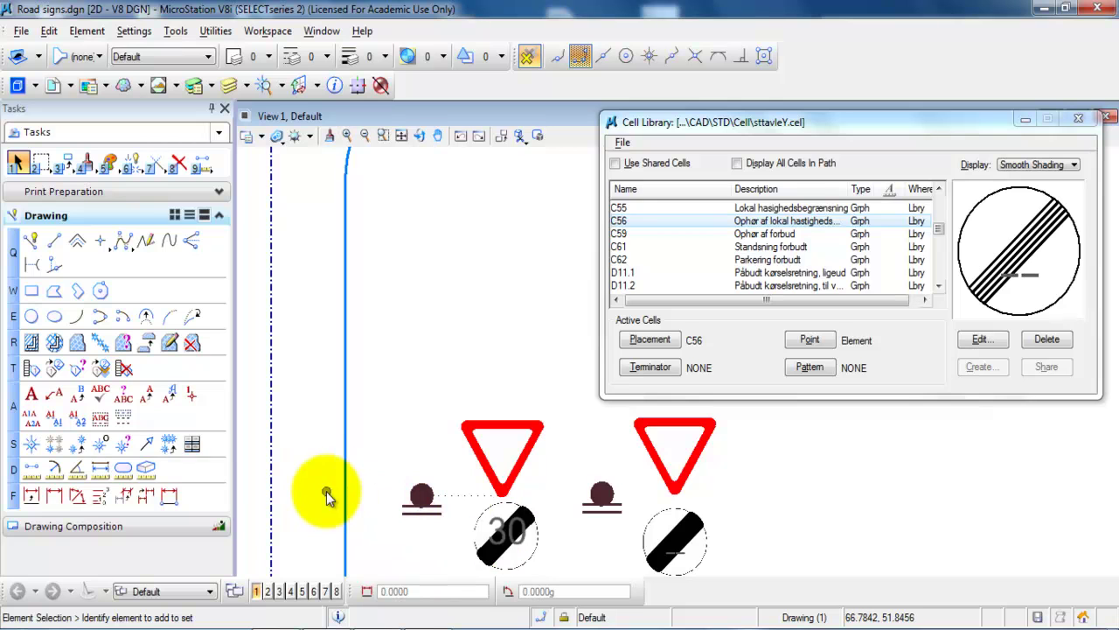
- Change the placeholder text inside the new end of local speed limit sign (C56) to 30
left_click(79, 395)
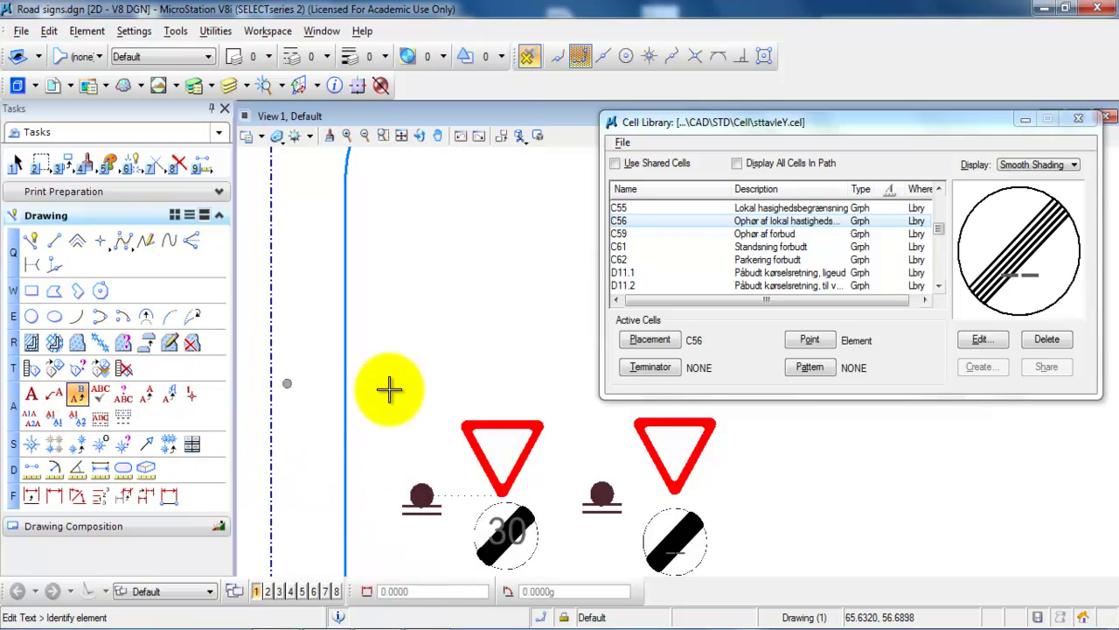
left_click(671, 550)
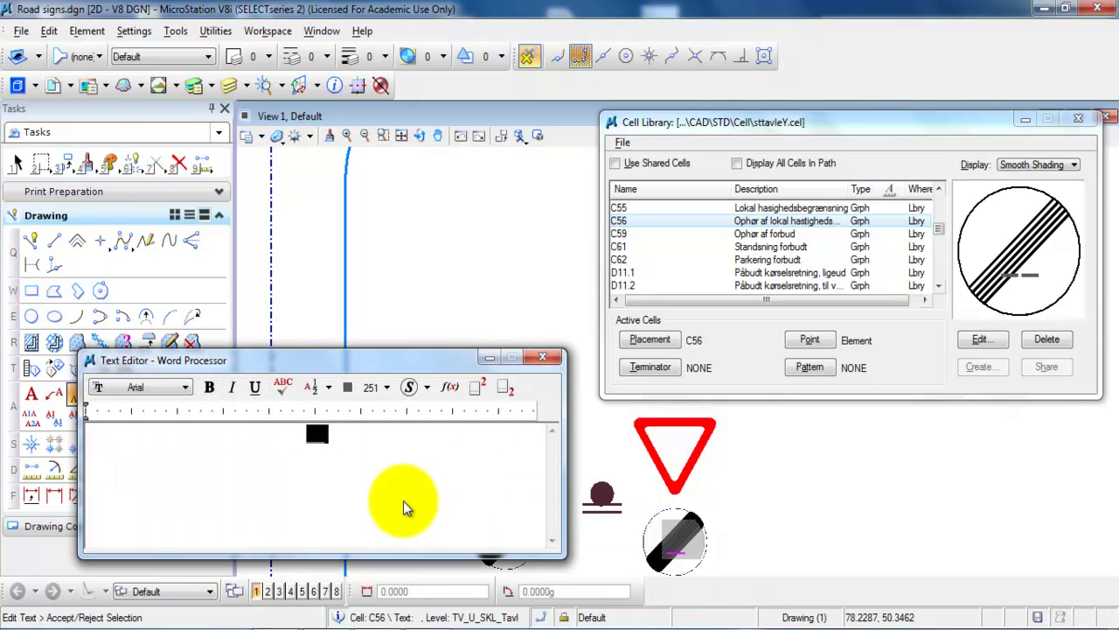
type("30")
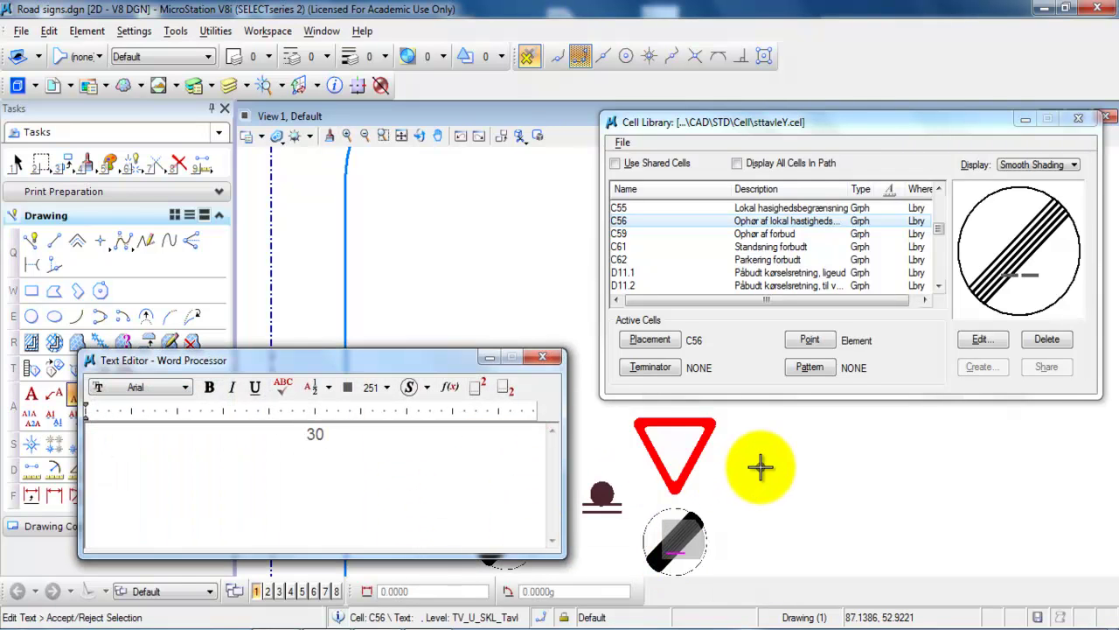
left_click(760, 467)
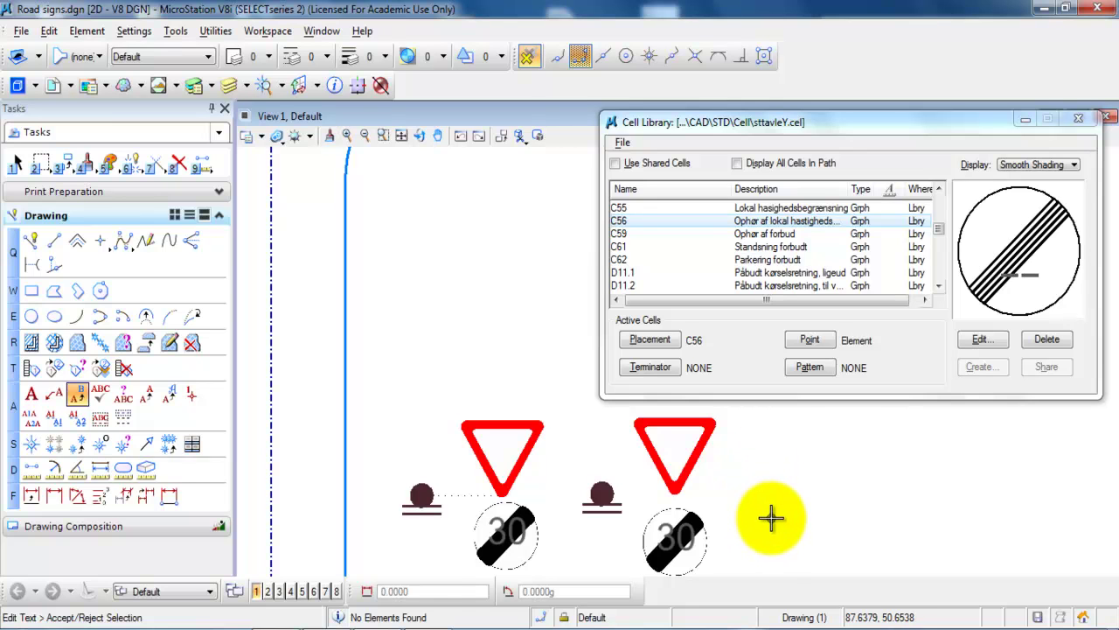
- Draw a line from the centre of the new double-sign post to the lower tip of the new yield sign
left_click(54, 242)
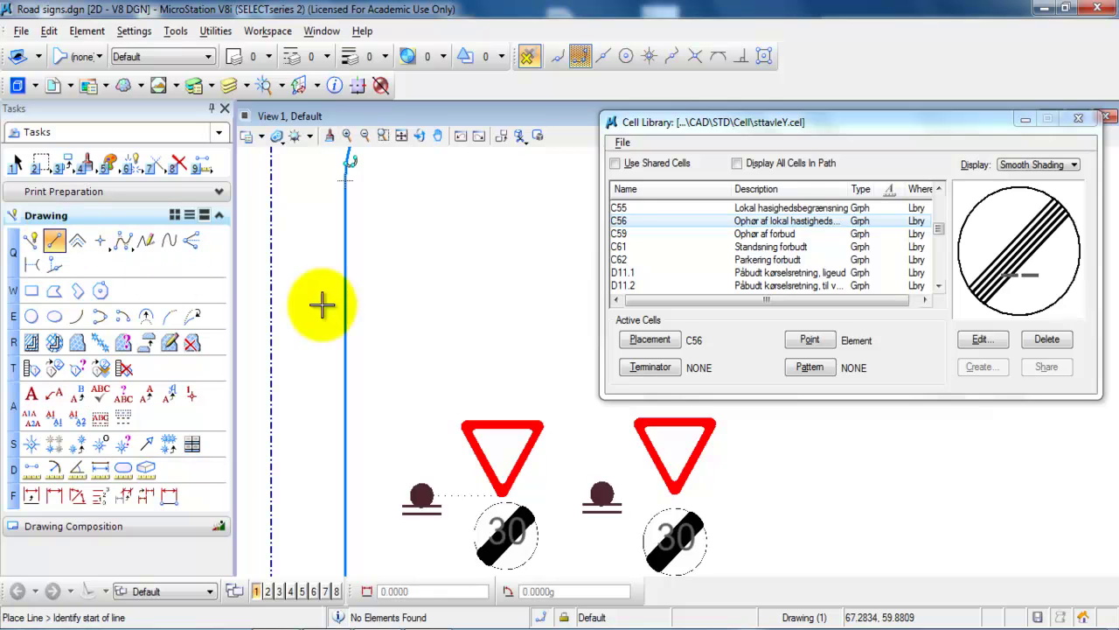
left_click(602, 495)
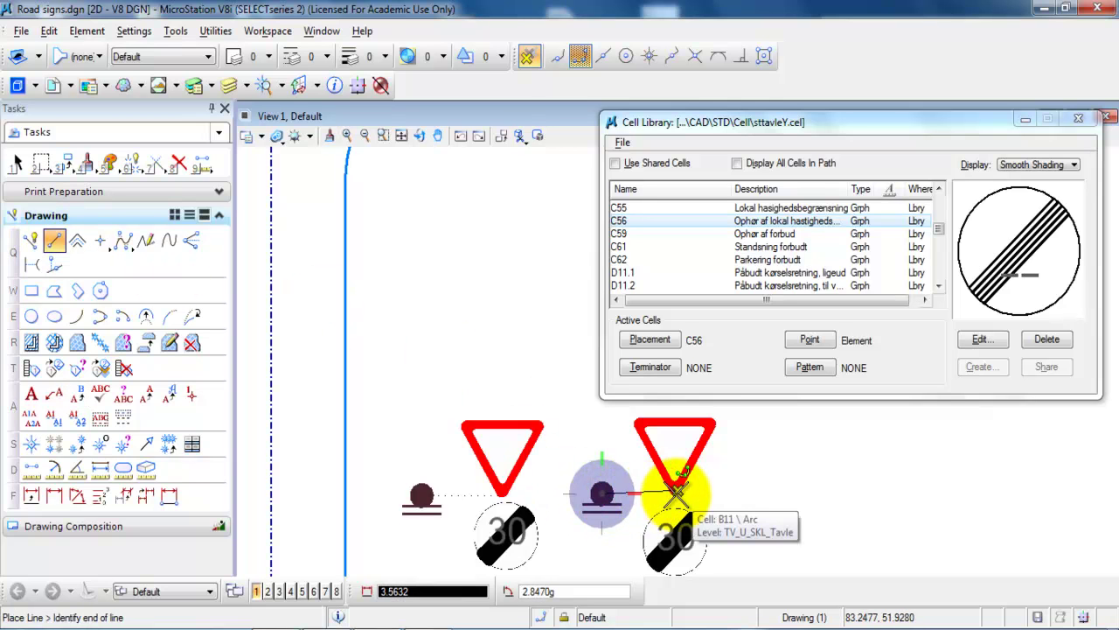
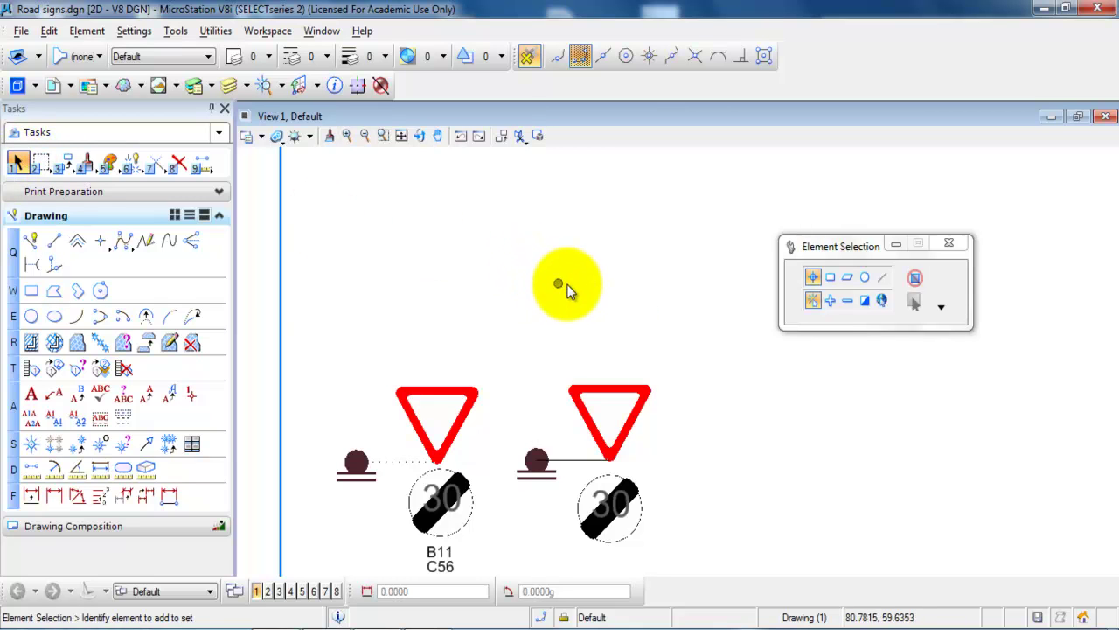
- Assign the new yield sign, the end-of-30 sign below it and the lower 30 sign across the road to level TV_U_SKL_Tavle
scroll(684, 313, "down", 2)
middle_click_drag(612, 400, 656, 472)
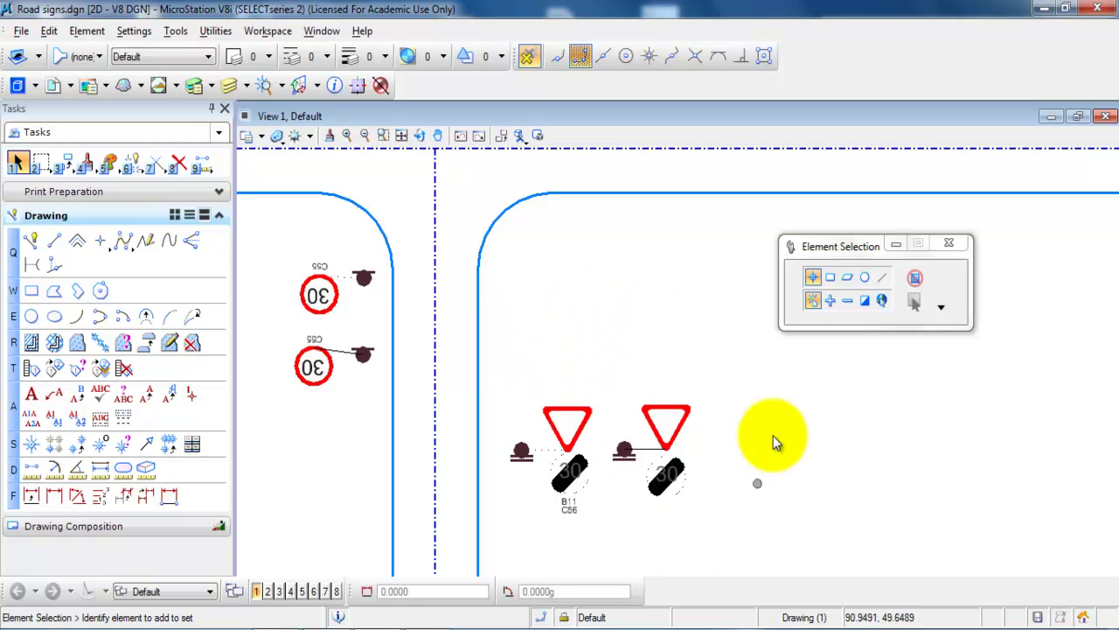
left_click(680, 493)
left_click(679, 418, "ctrl")
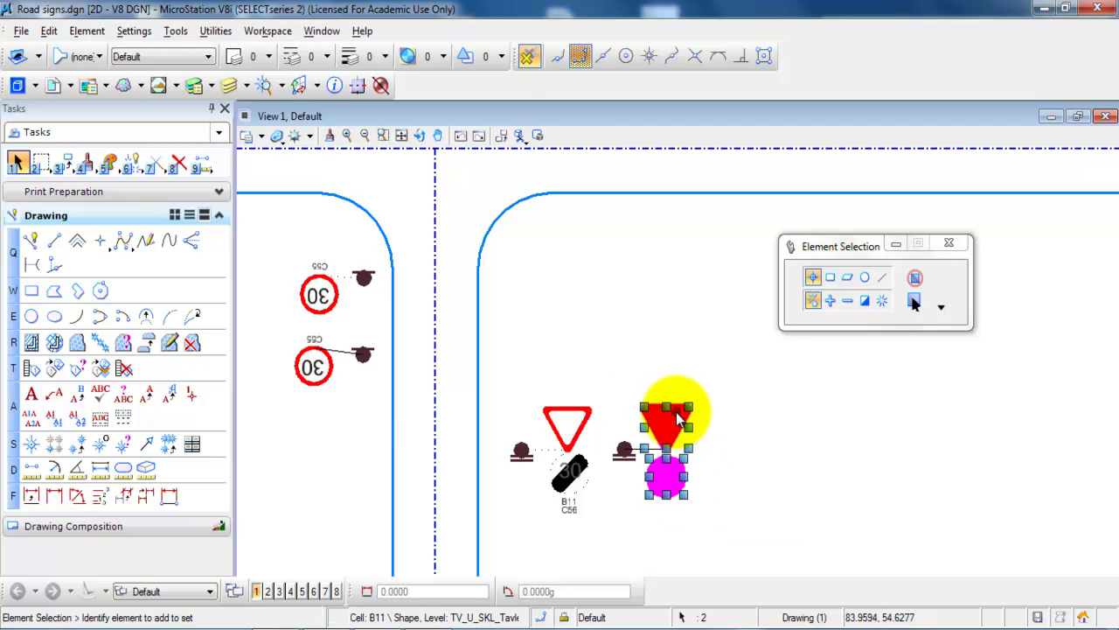
left_click(323, 380, "ctrl")
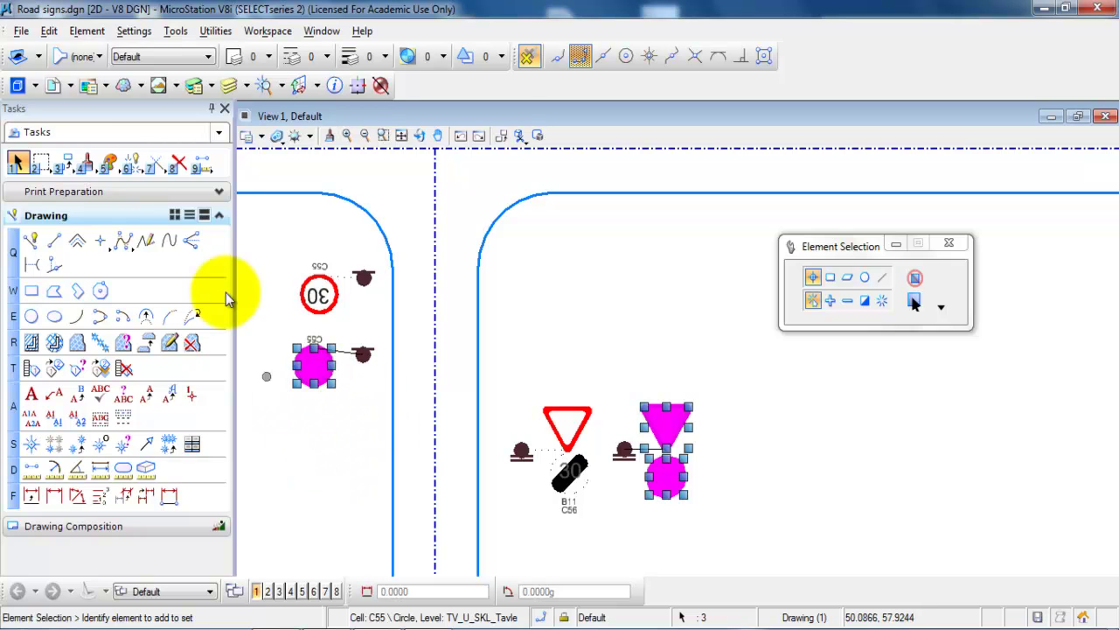
left_click(189, 68)
scroll(187, 100, "down", 10)
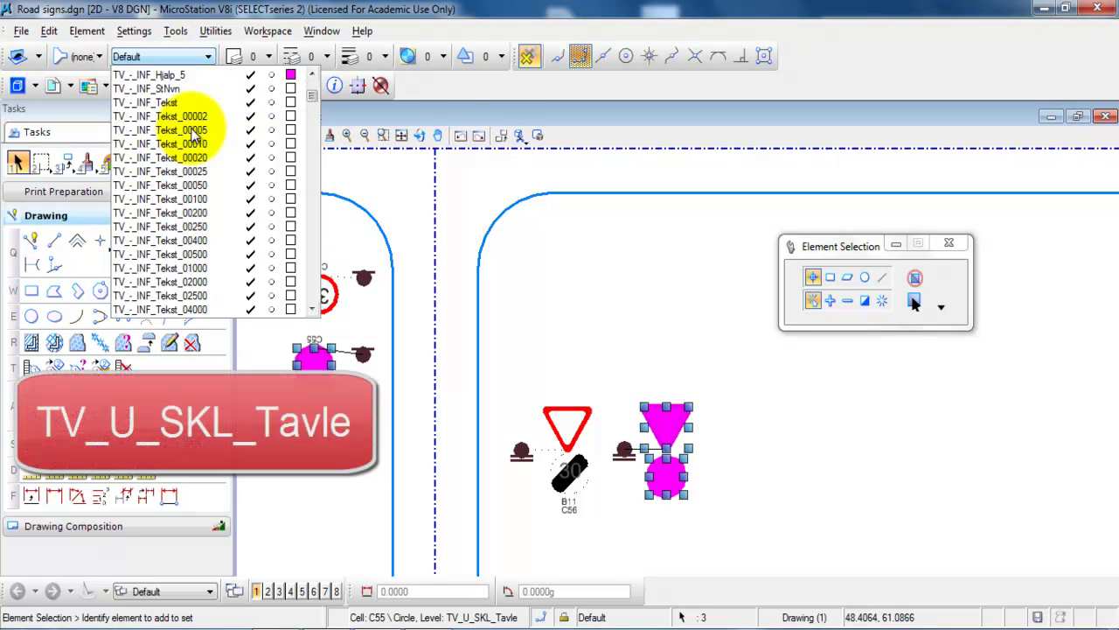
scroll(191, 127, "down", 15)
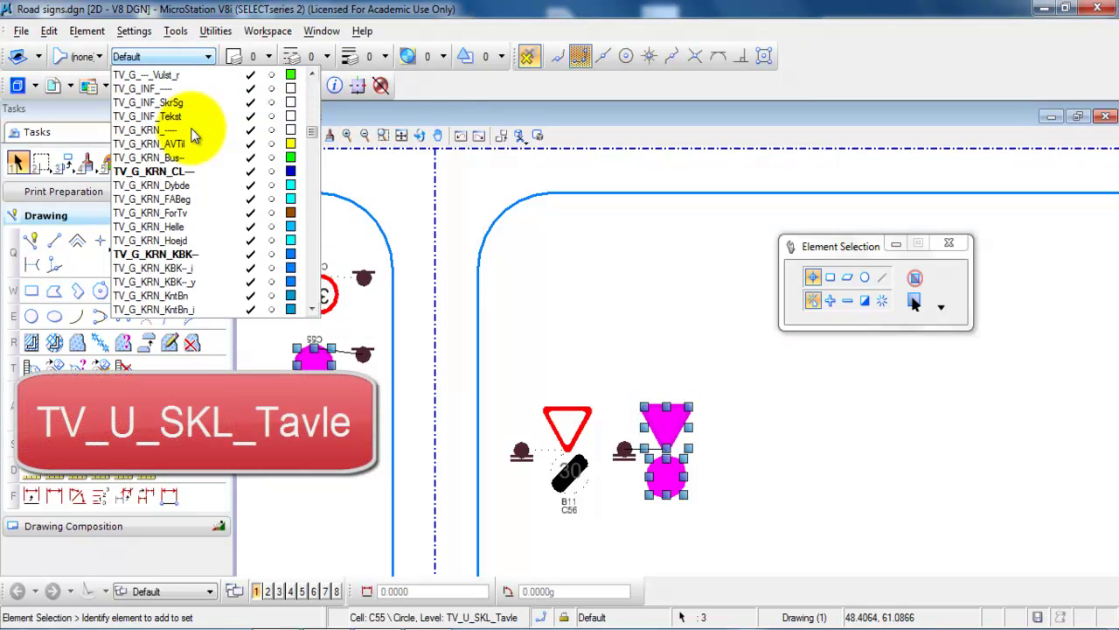
scroll(191, 127, "down", 15)
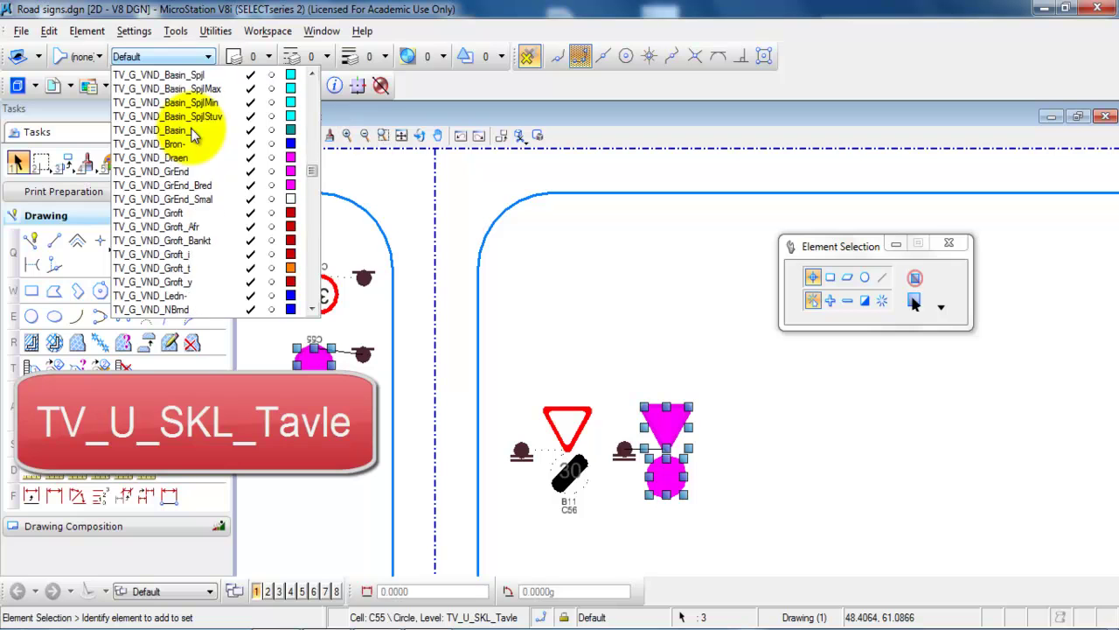
scroll(191, 128, "down", 10)
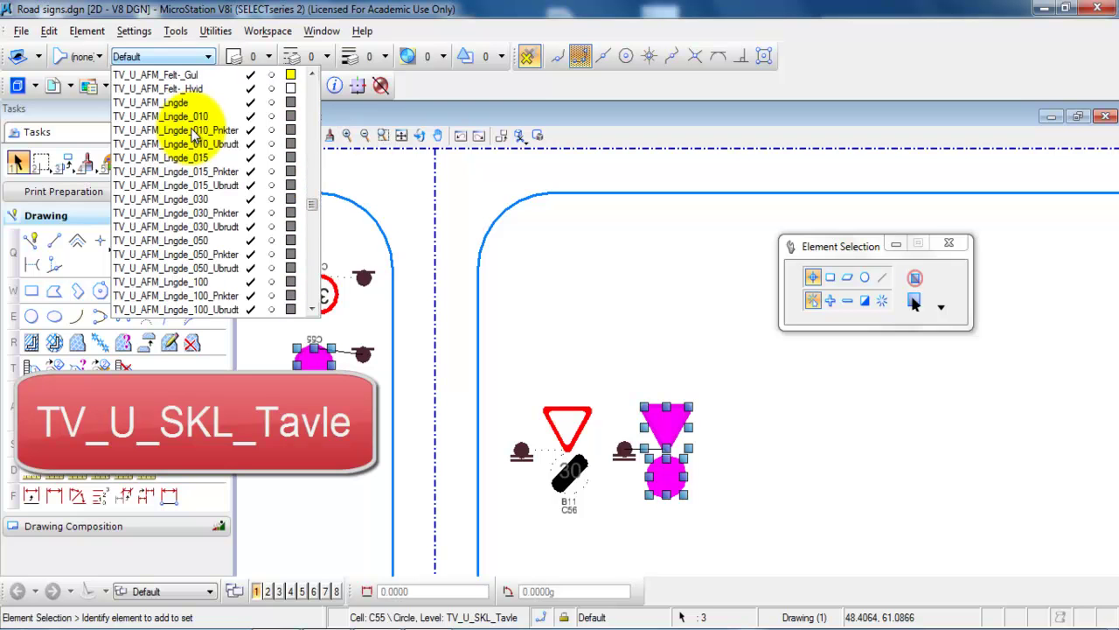
scroll(193, 129, "down", 12)
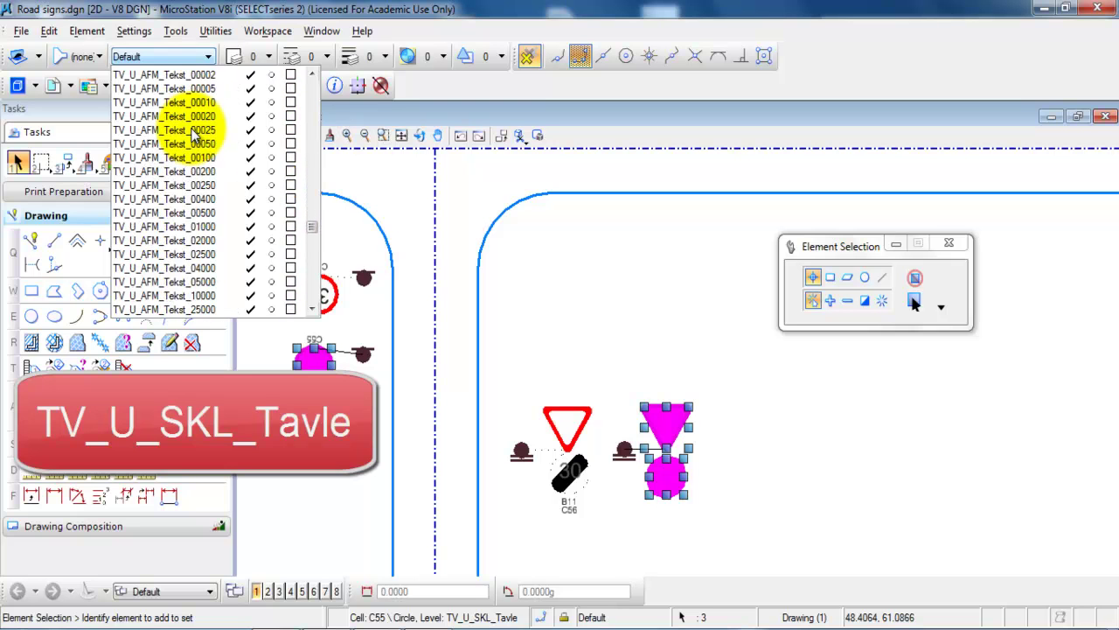
scroll(191, 128, "down", 12)
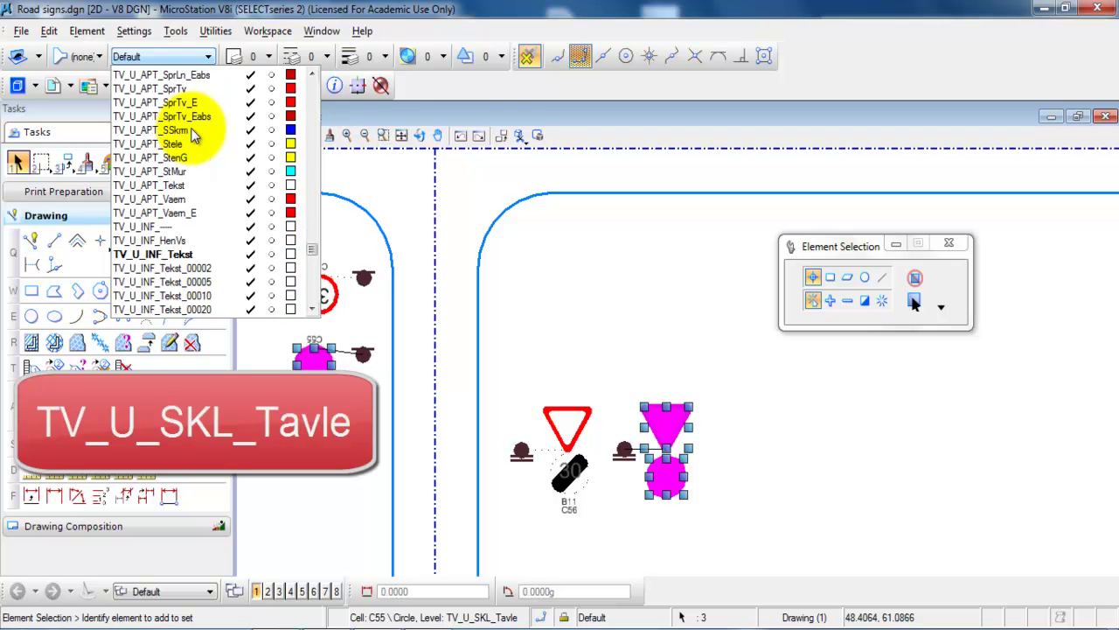
scroll(192, 129, "down", 3)
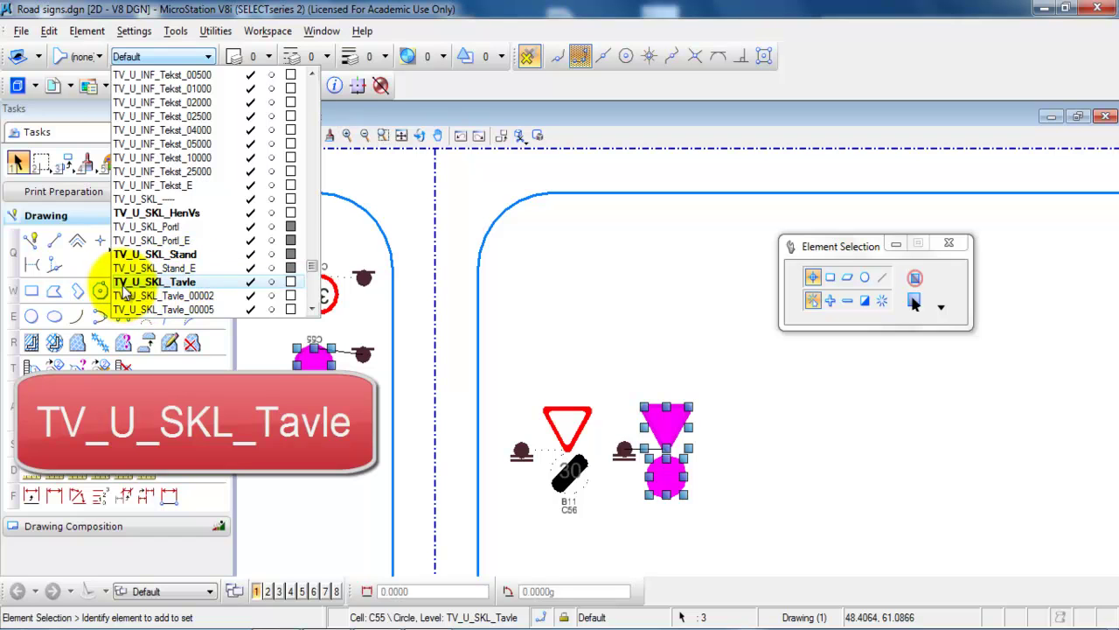
left_click(175, 284)
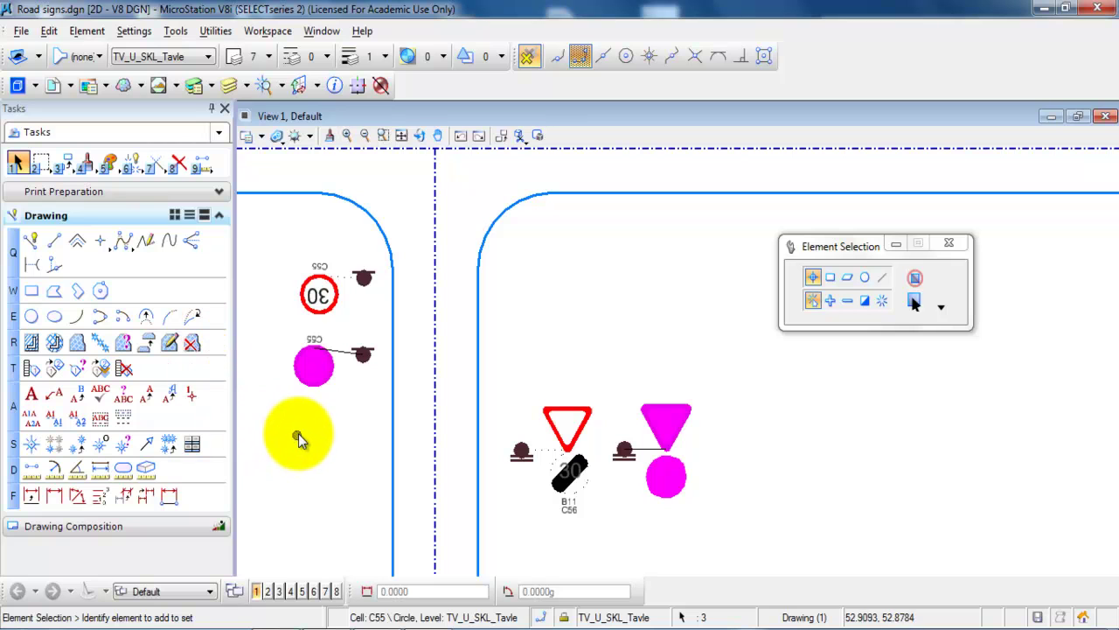
left_click(298, 433)
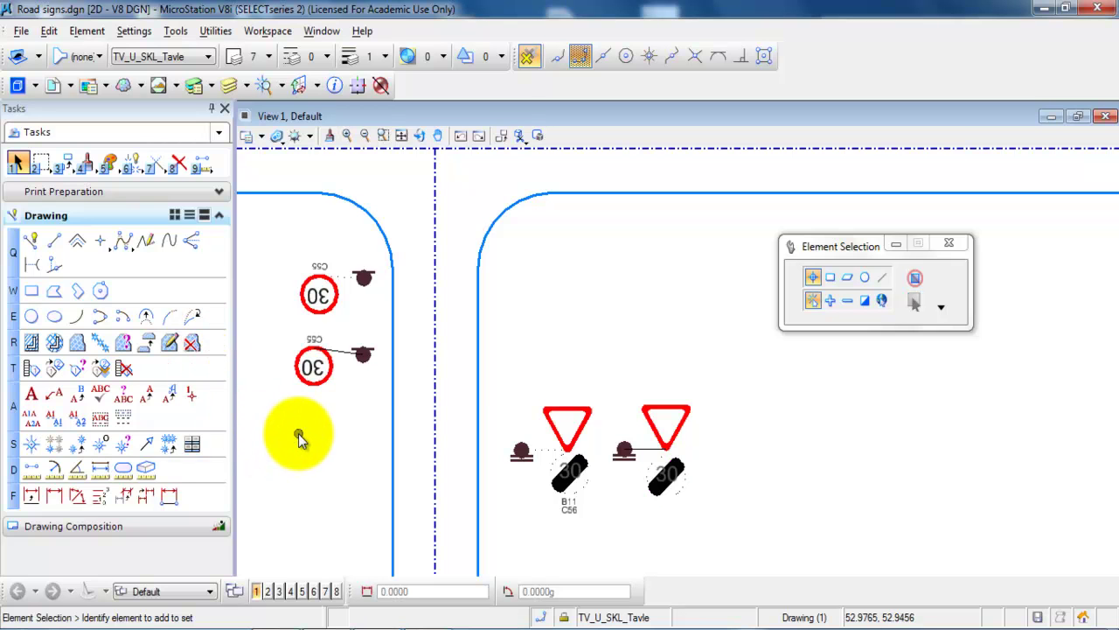
- Move the two new sign posts, beside the lower 30 sign and the new yield sign, to level TV_U_SKL_Stand
left_click(367, 359)
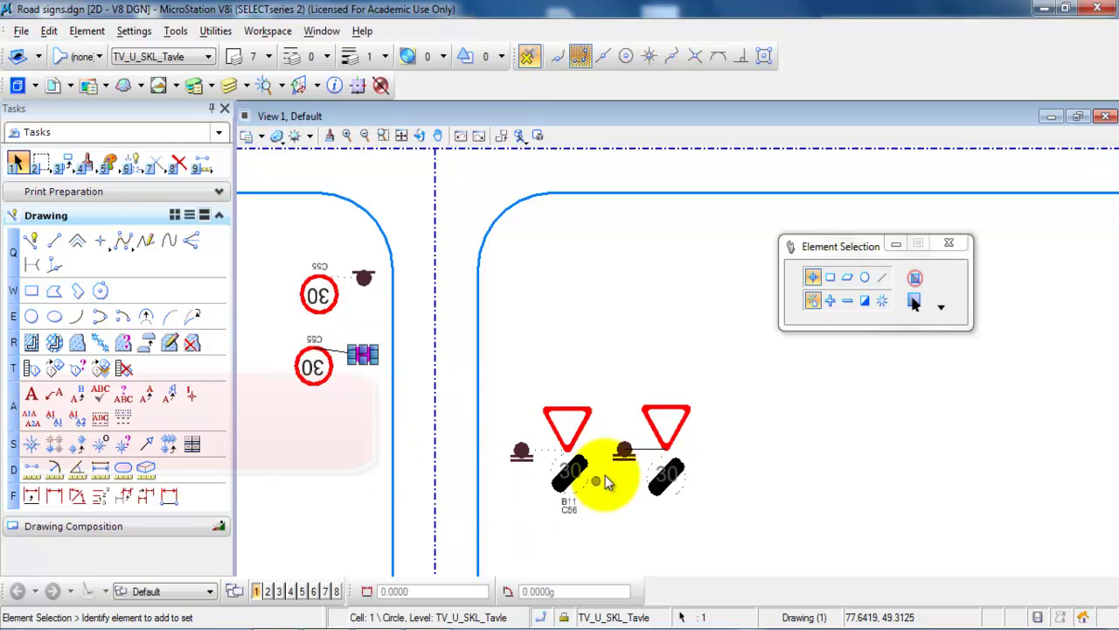
left_click(628, 462, "ctrl")
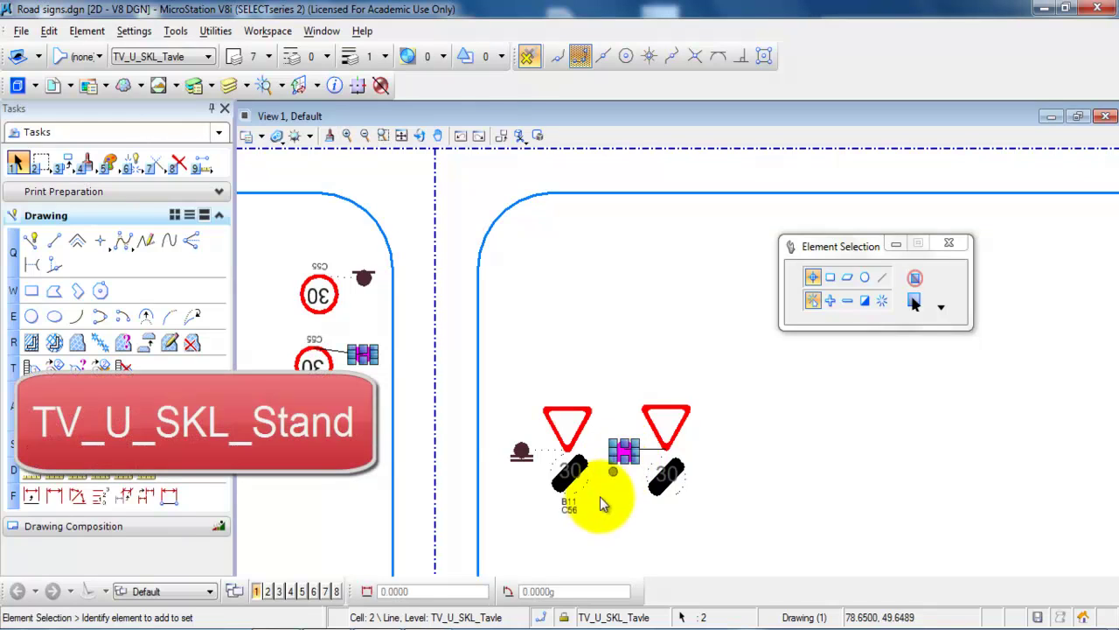
left_click(172, 61)
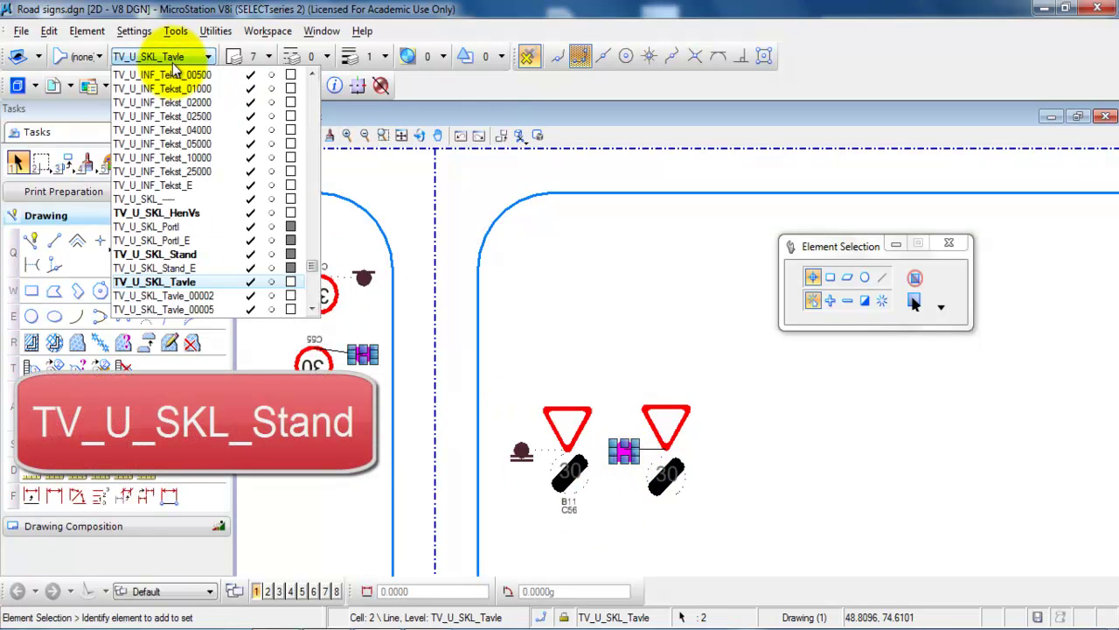
left_click(156, 255)
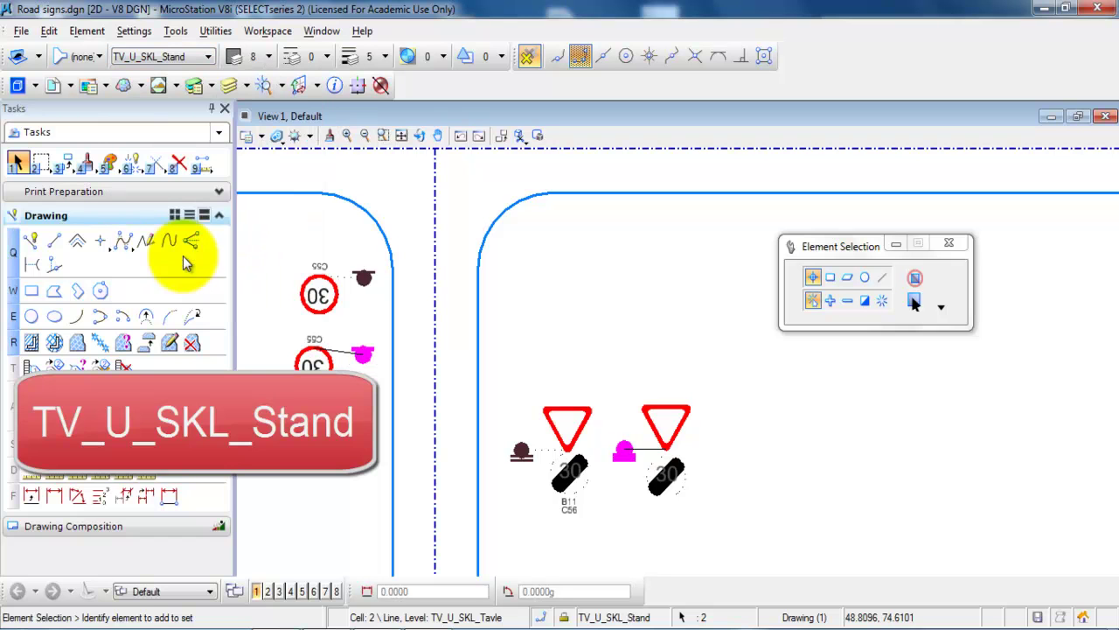
- Put the two solid lines connecting the new posts to their signs on level TV_U_SKL_HenVs and clear the selection
left_click(333, 351)
left_click(647, 450, "ctrl")
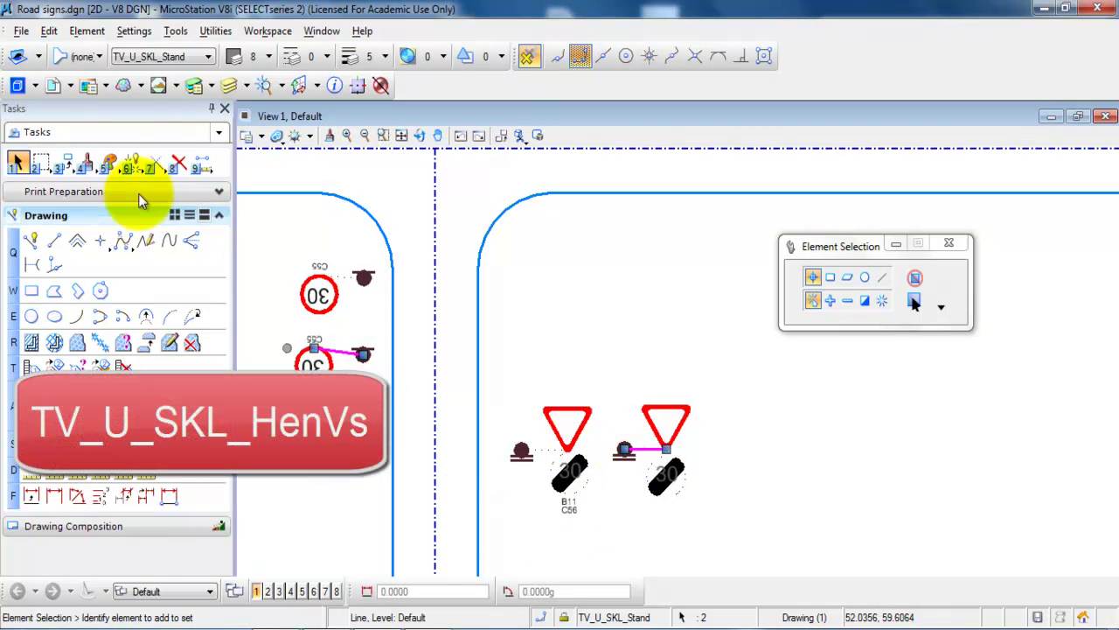
left_click(116, 56)
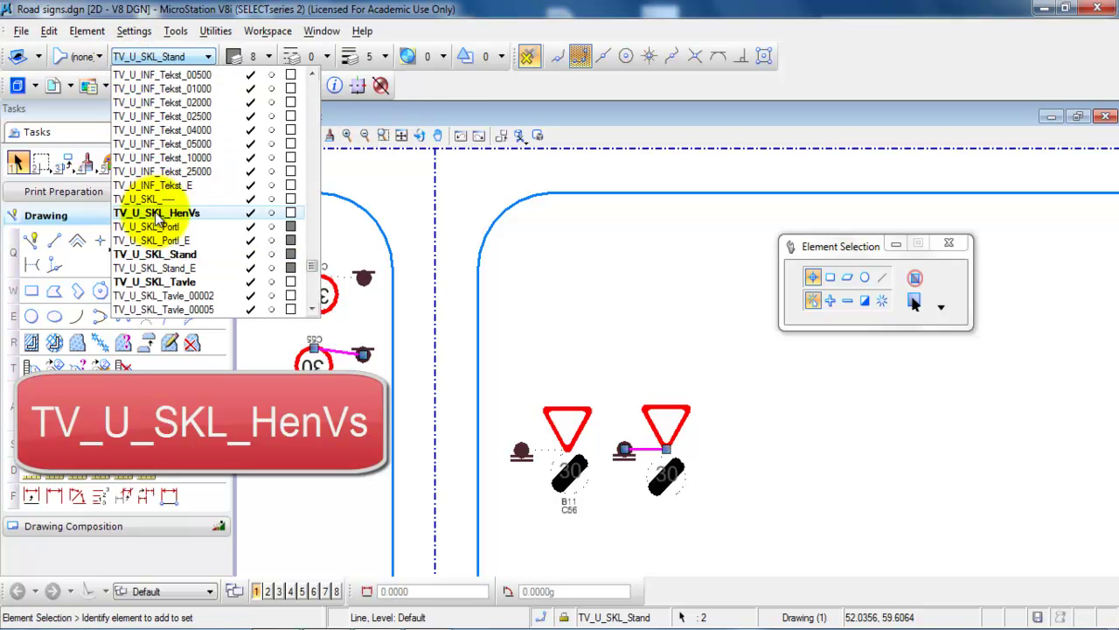
left_click(213, 216)
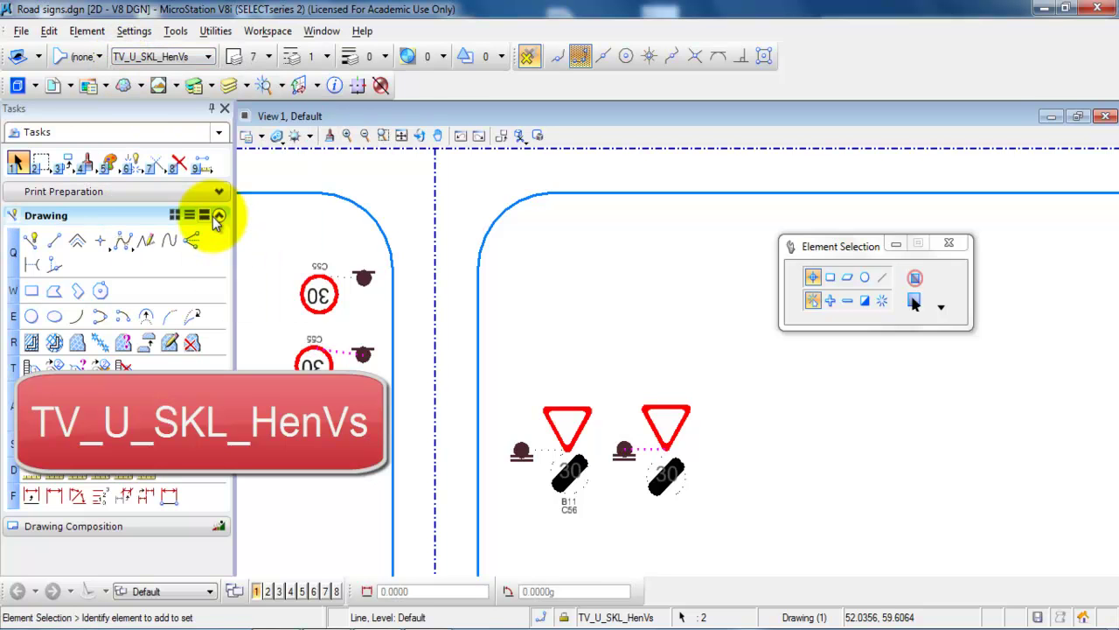
left_click(353, 488)
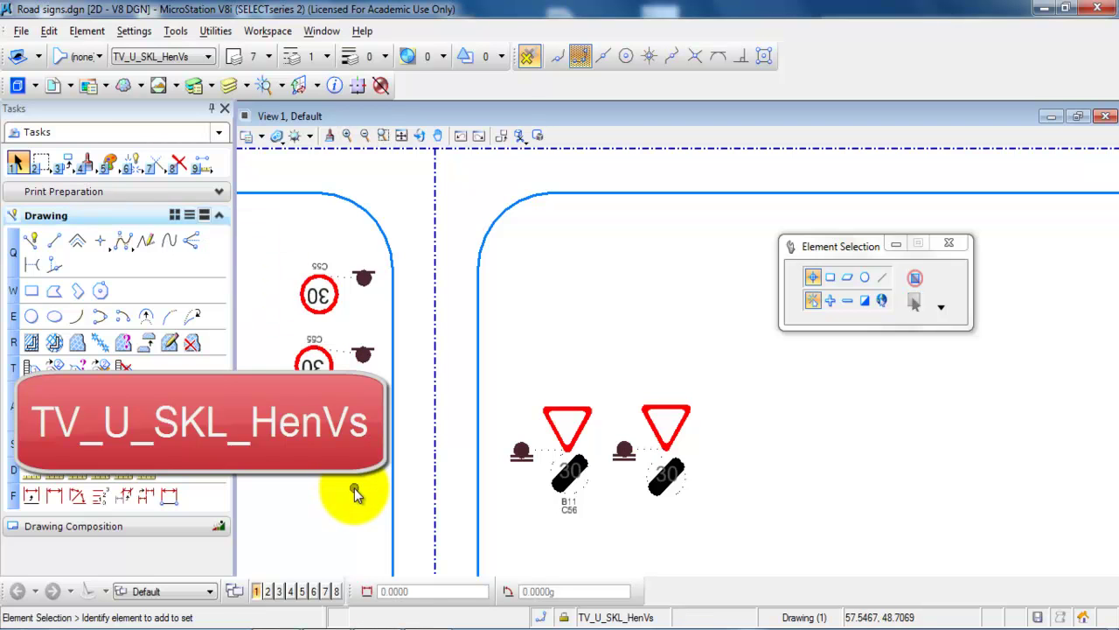